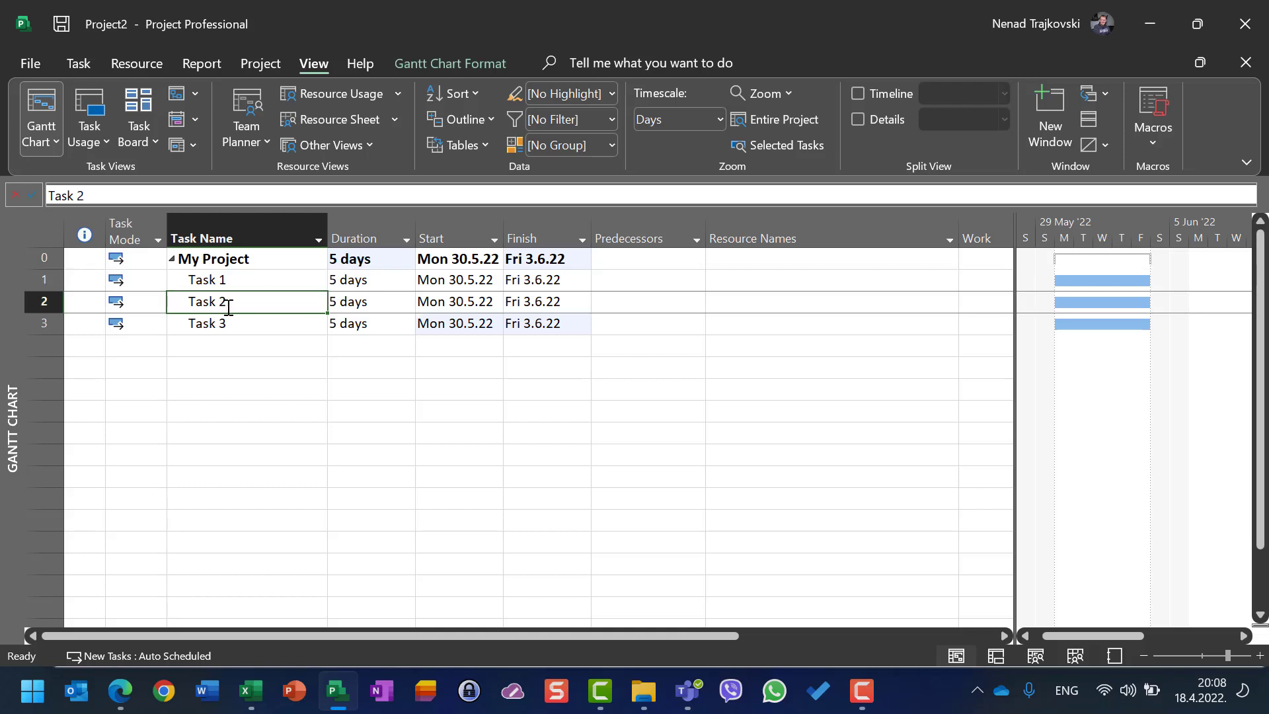
pyautogui.click(224, 280)
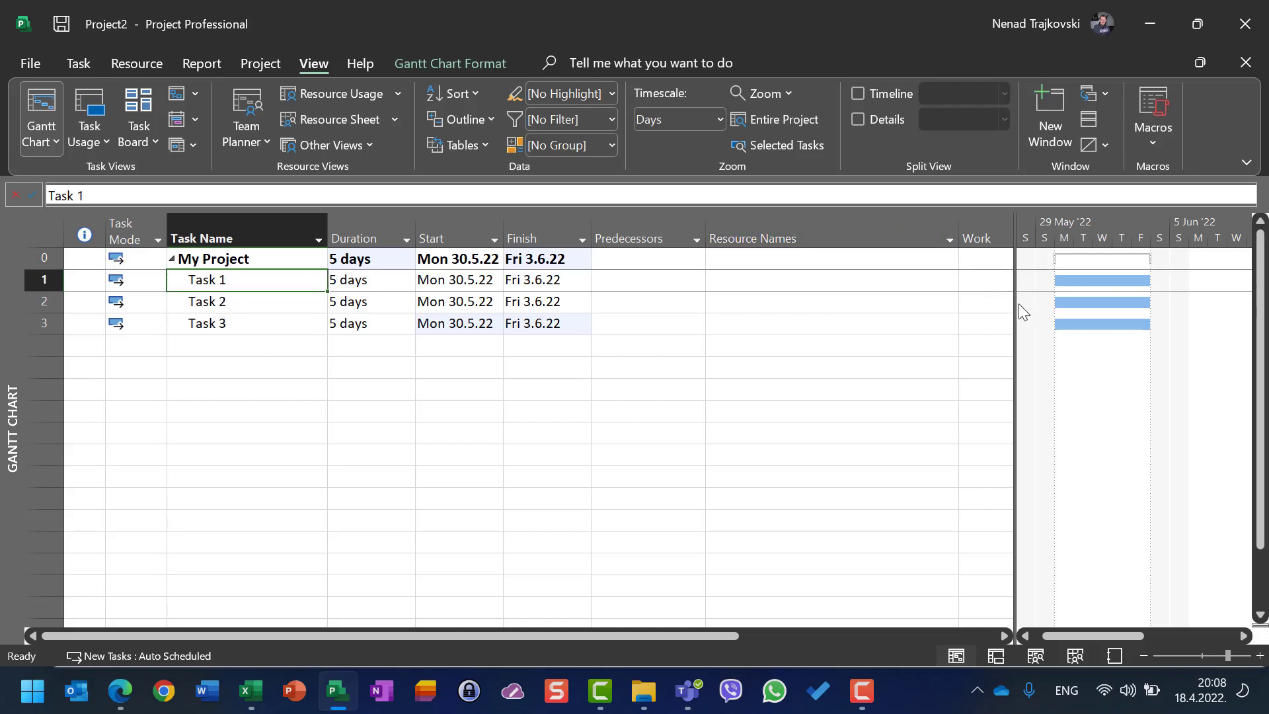
pyautogui.moveTo(1015, 300); pyautogui.dragTo(725, 331)
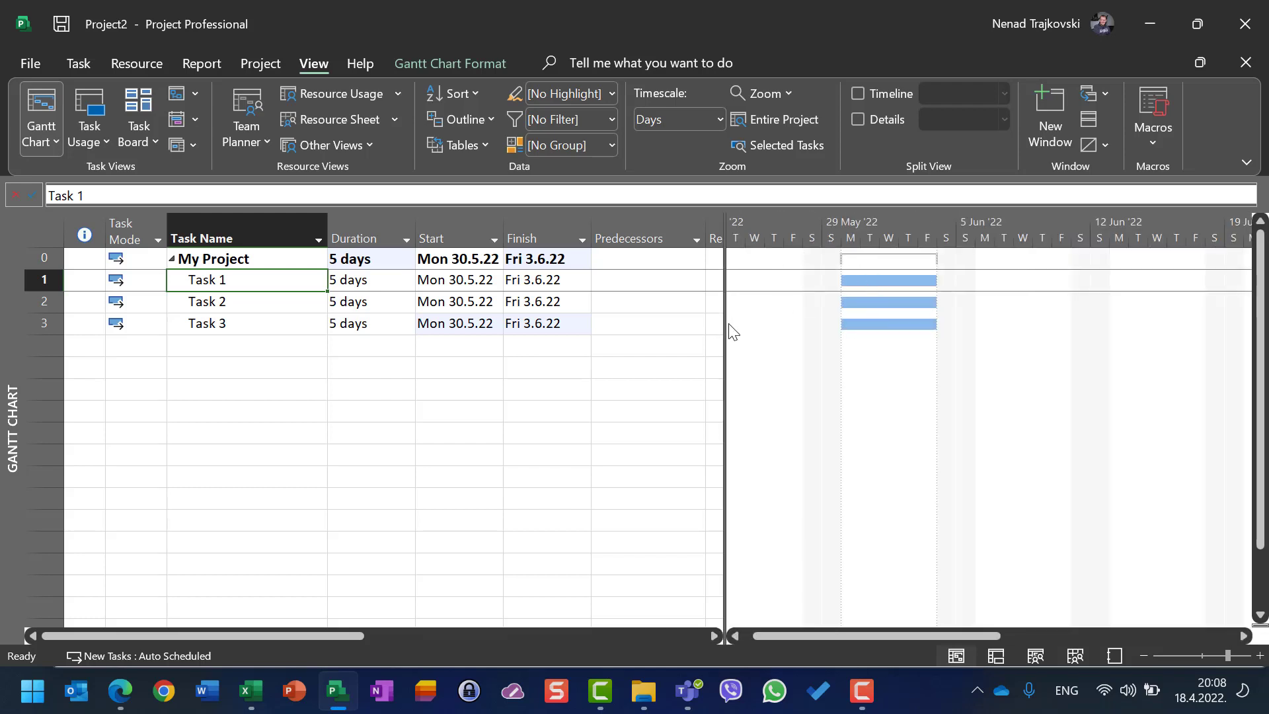
pyautogui.moveTo(725, 326); pyautogui.dragTo(887, 304)
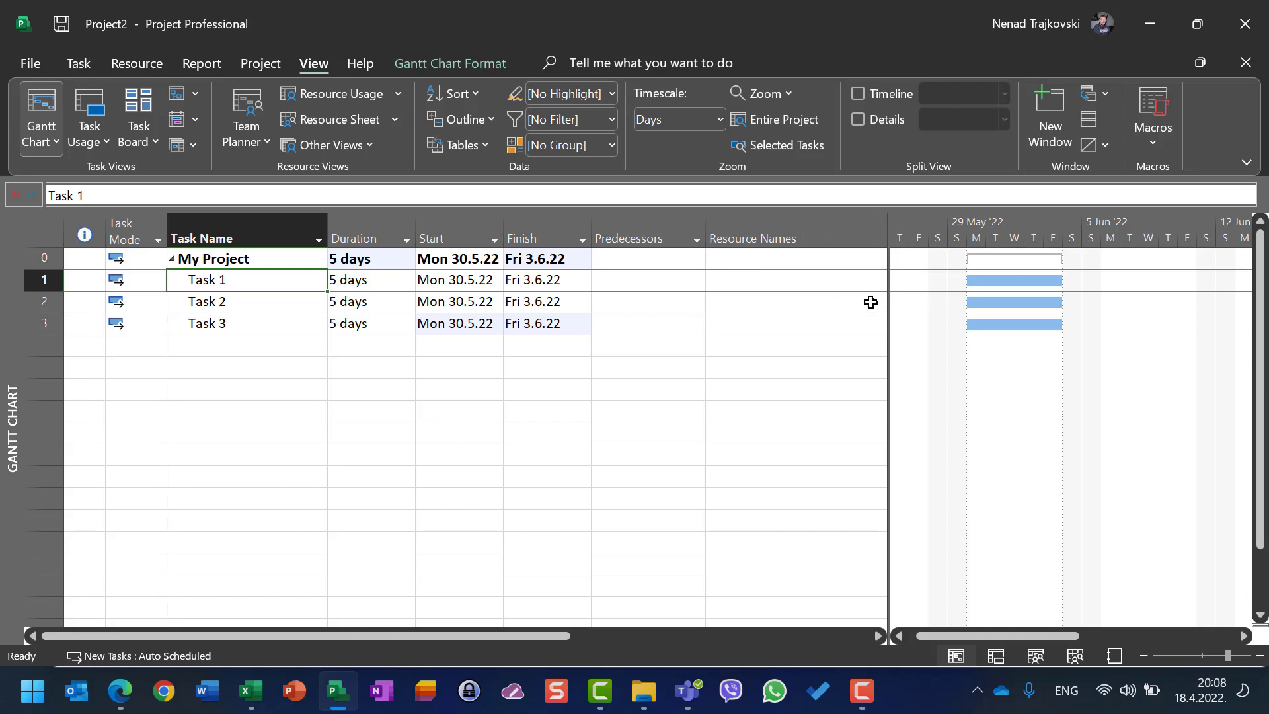
pyautogui.moveTo(889, 316); pyautogui.dragTo(990, 306)
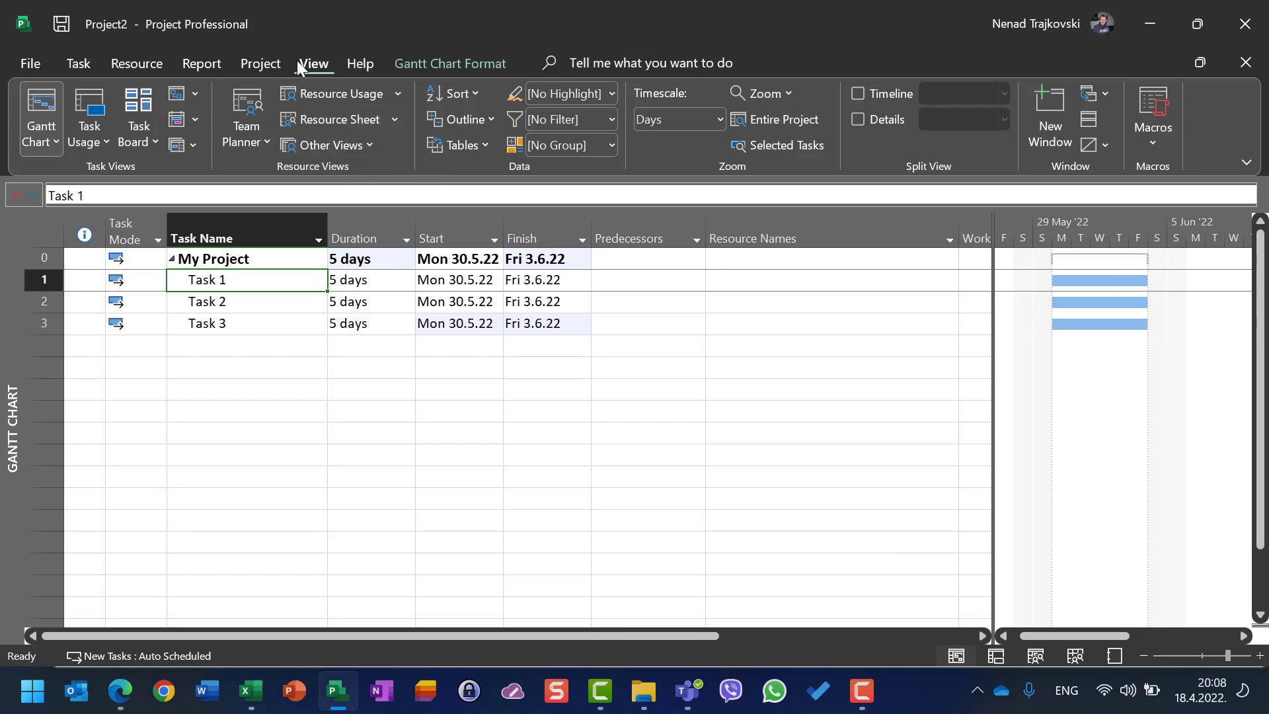
# Step: Check the resources' group values in the Resource Sheet and return to the Gantt Chart view
pyautogui.click(314, 120)
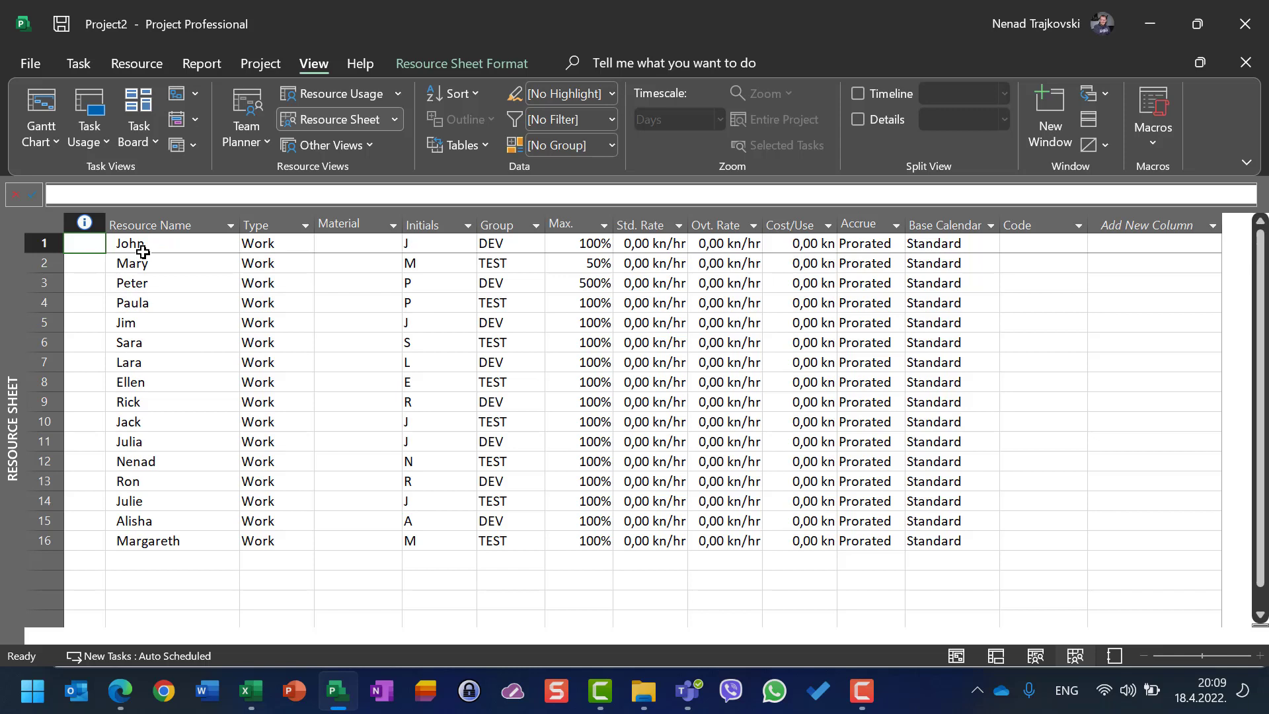
pyautogui.click(516, 245)
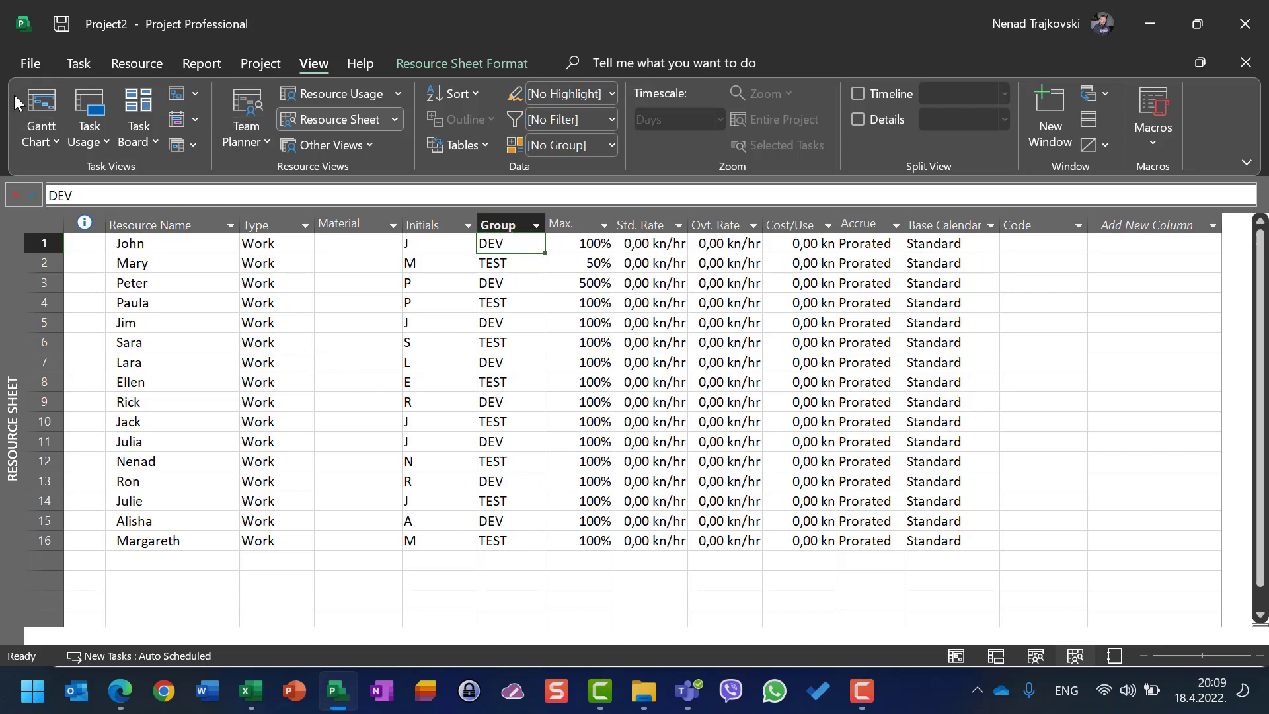
pyautogui.click(34, 104)
# Step: Open resource assignment for Task 1, expand the resource list options and enable filtering of the list
pyautogui.click(44, 280)
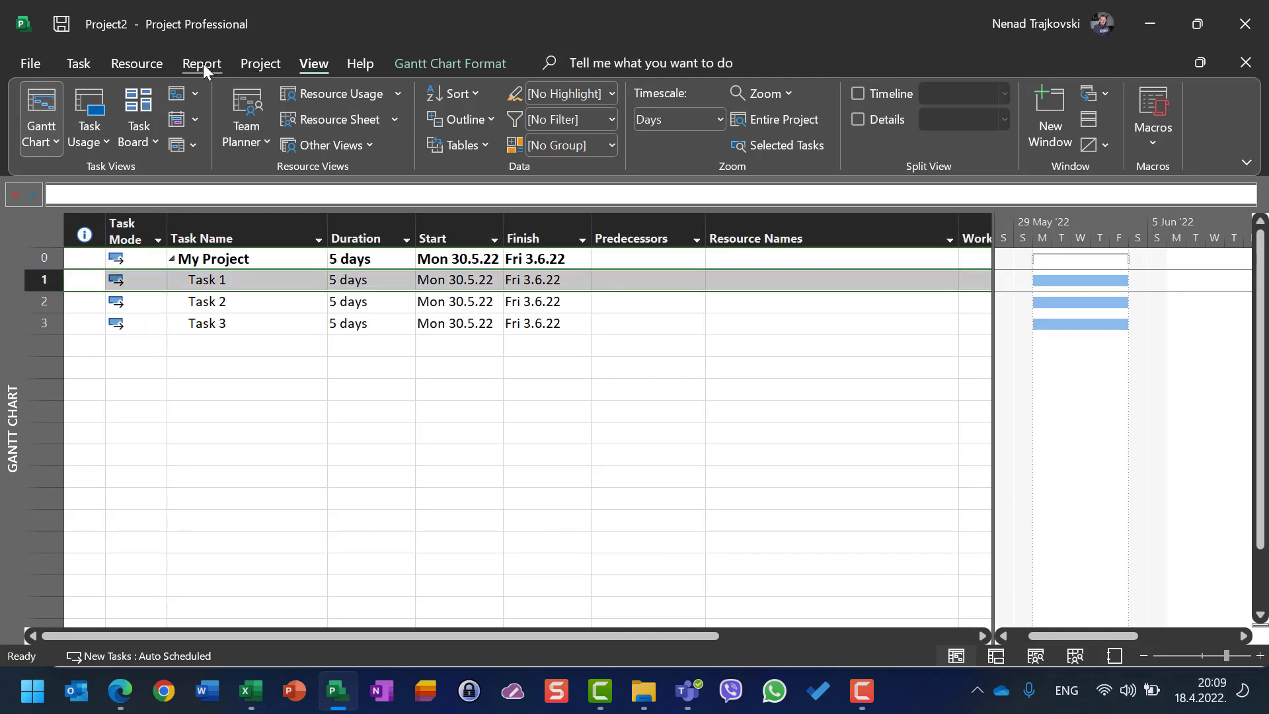
pyautogui.click(143, 69)
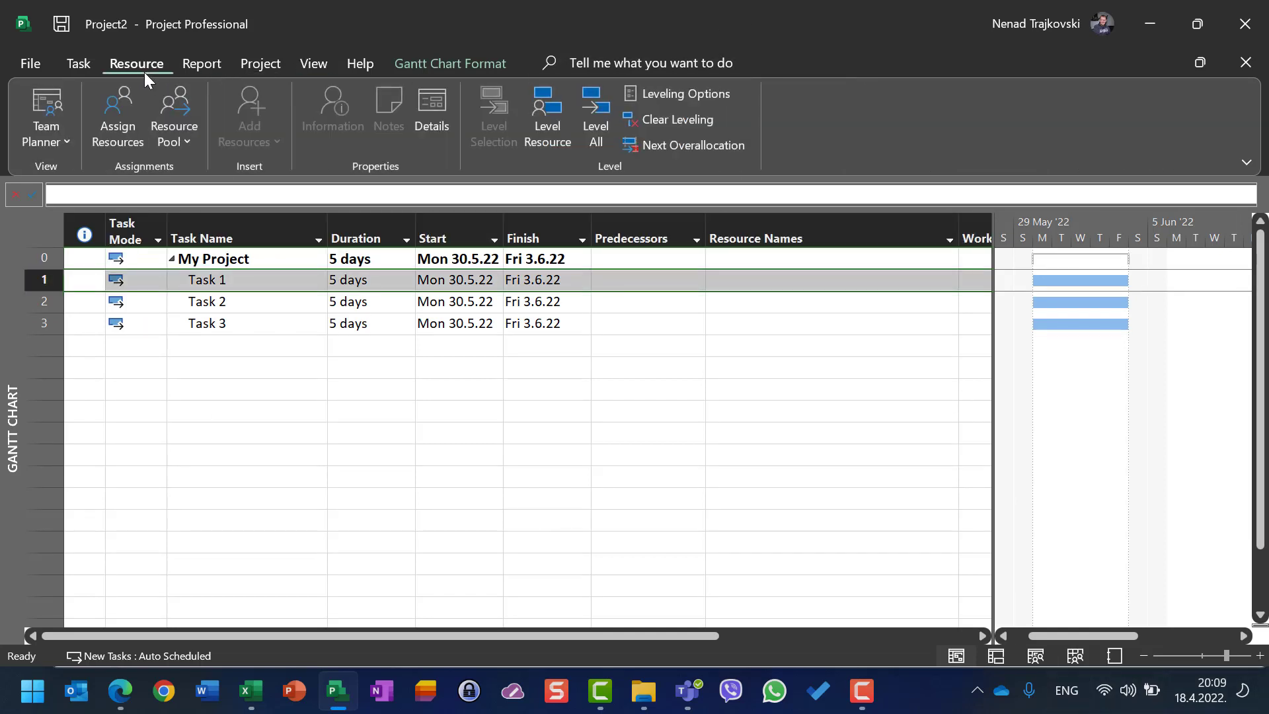
pyautogui.click(111, 109)
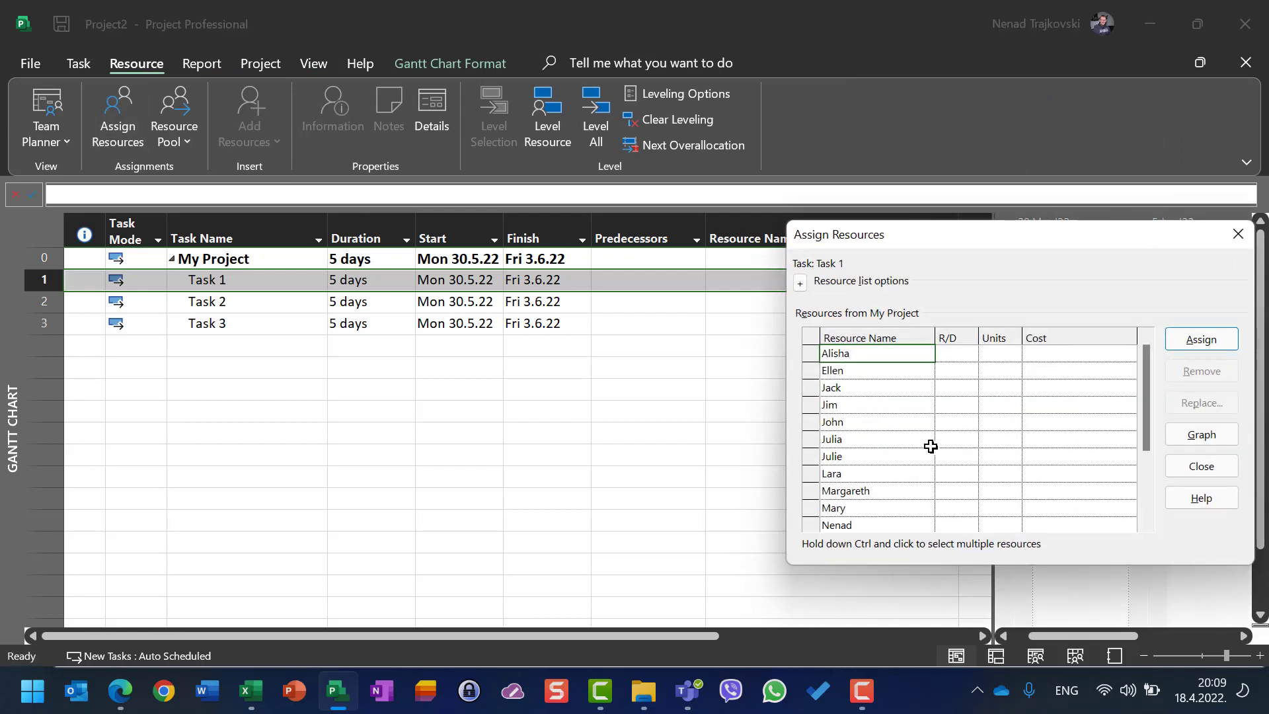
pyautogui.moveTo(978, 233); pyautogui.dragTo(885, 226)
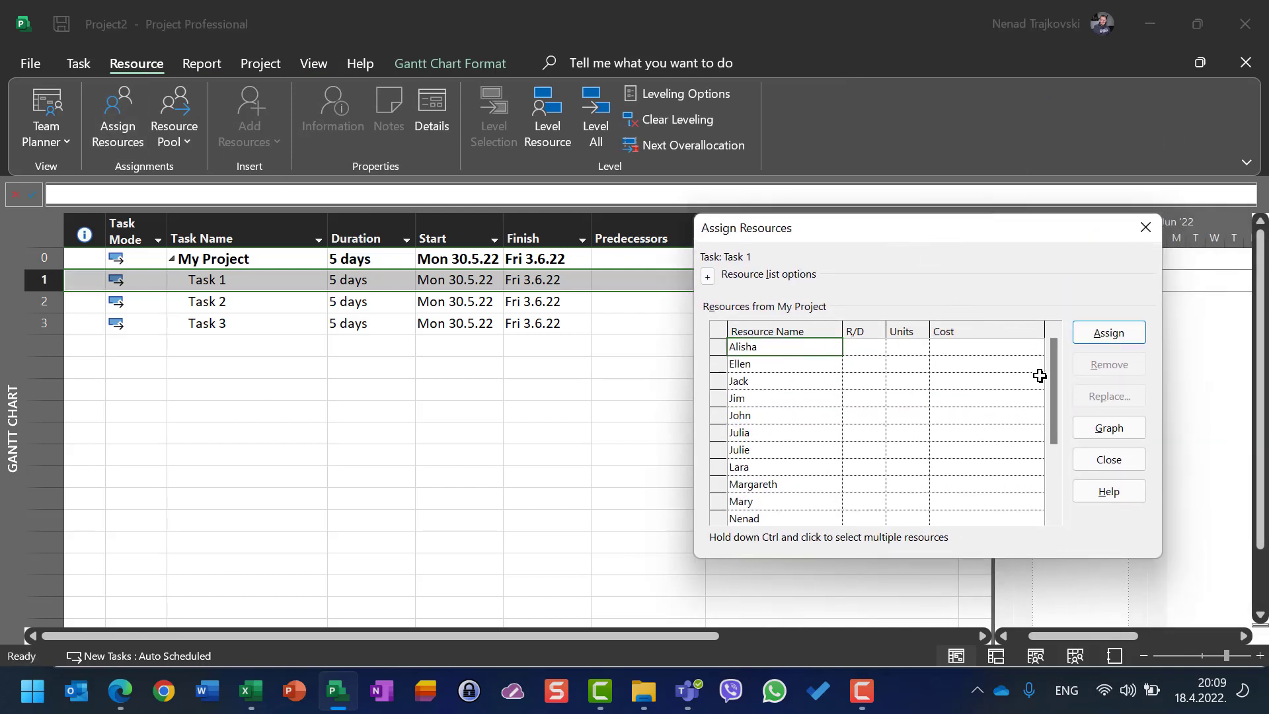
pyautogui.moveTo(1057, 383); pyautogui.dragTo(1037, 346)
pyautogui.click(707, 276)
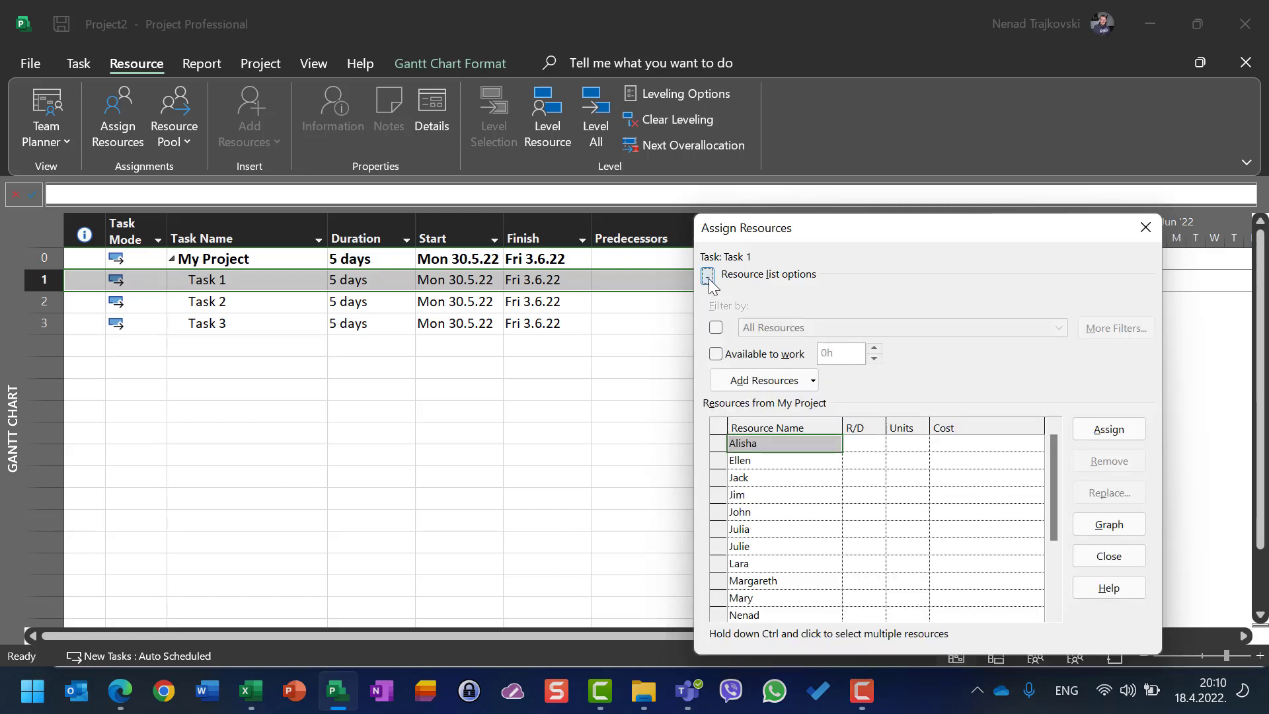
pyautogui.click(715, 328)
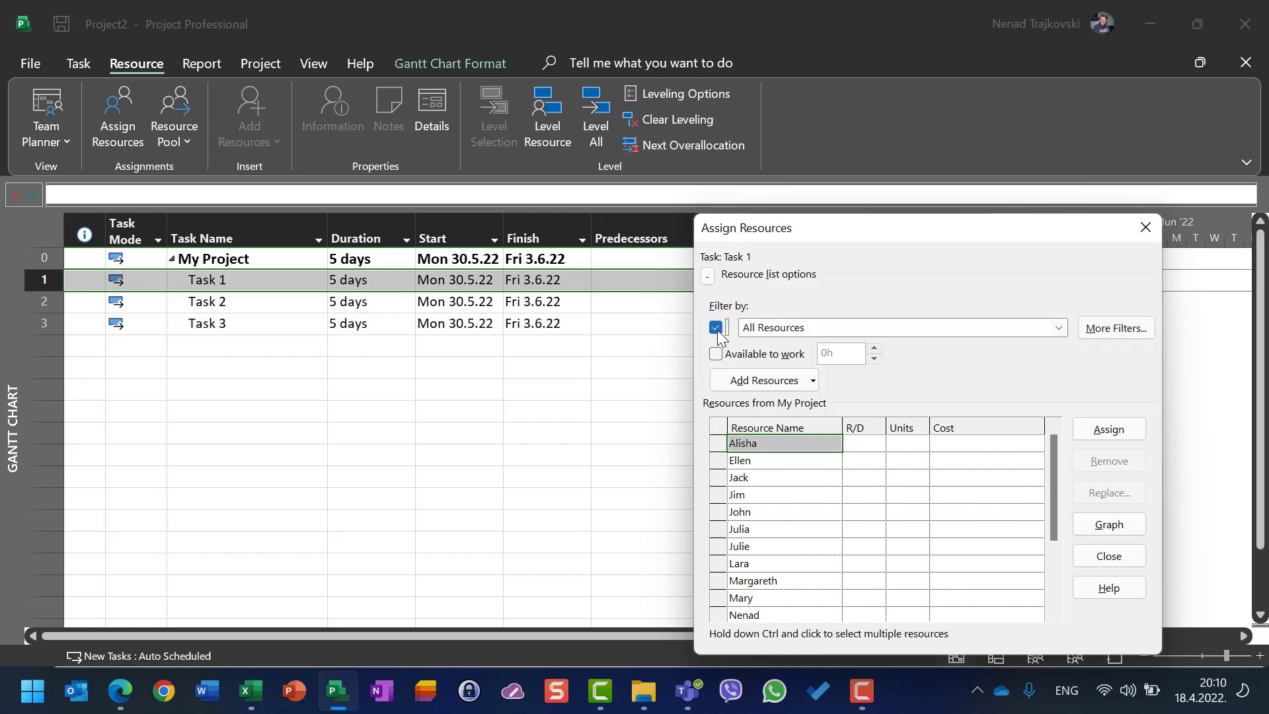
pyautogui.click(913, 331)
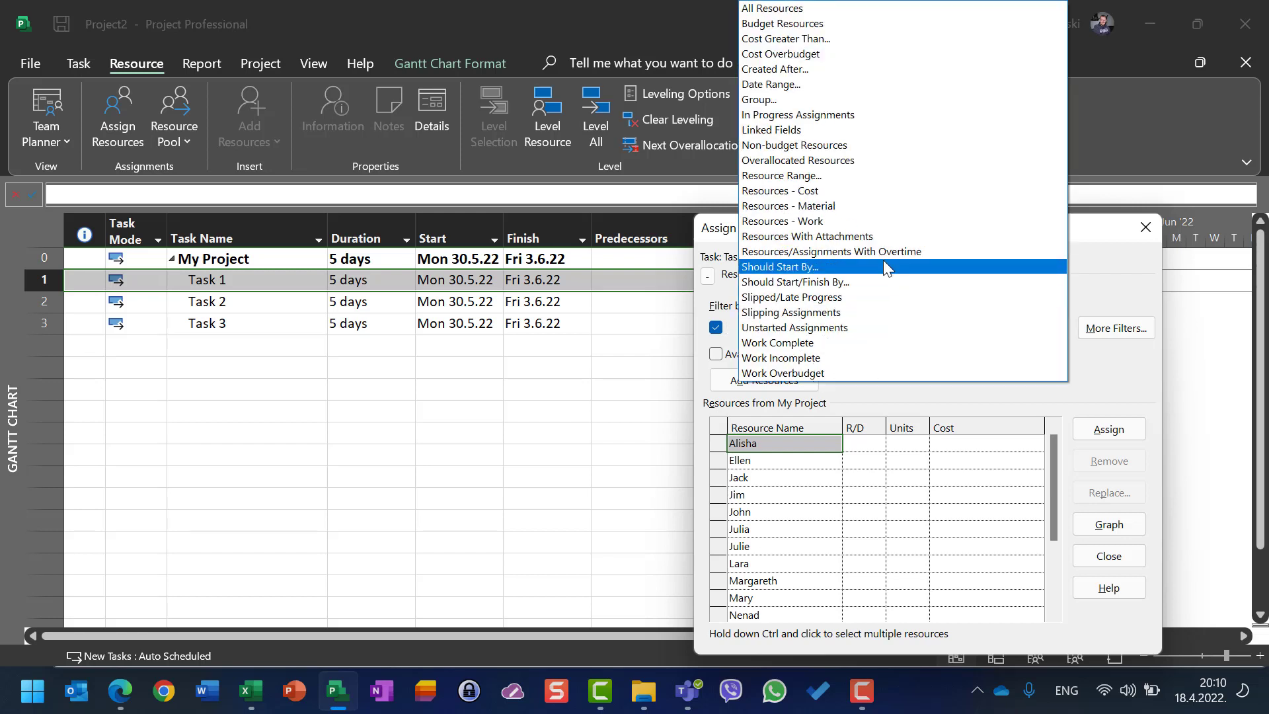
pyautogui.click(838, 103)
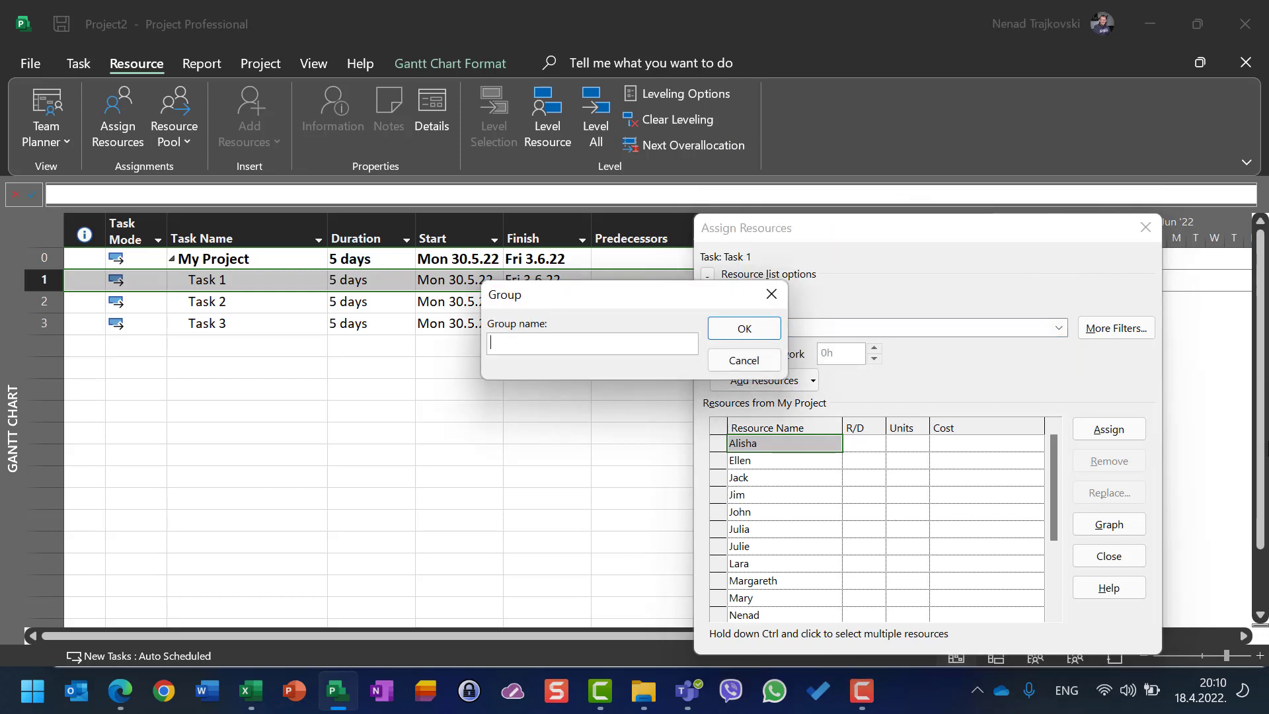
pyautogui.click(772, 362)
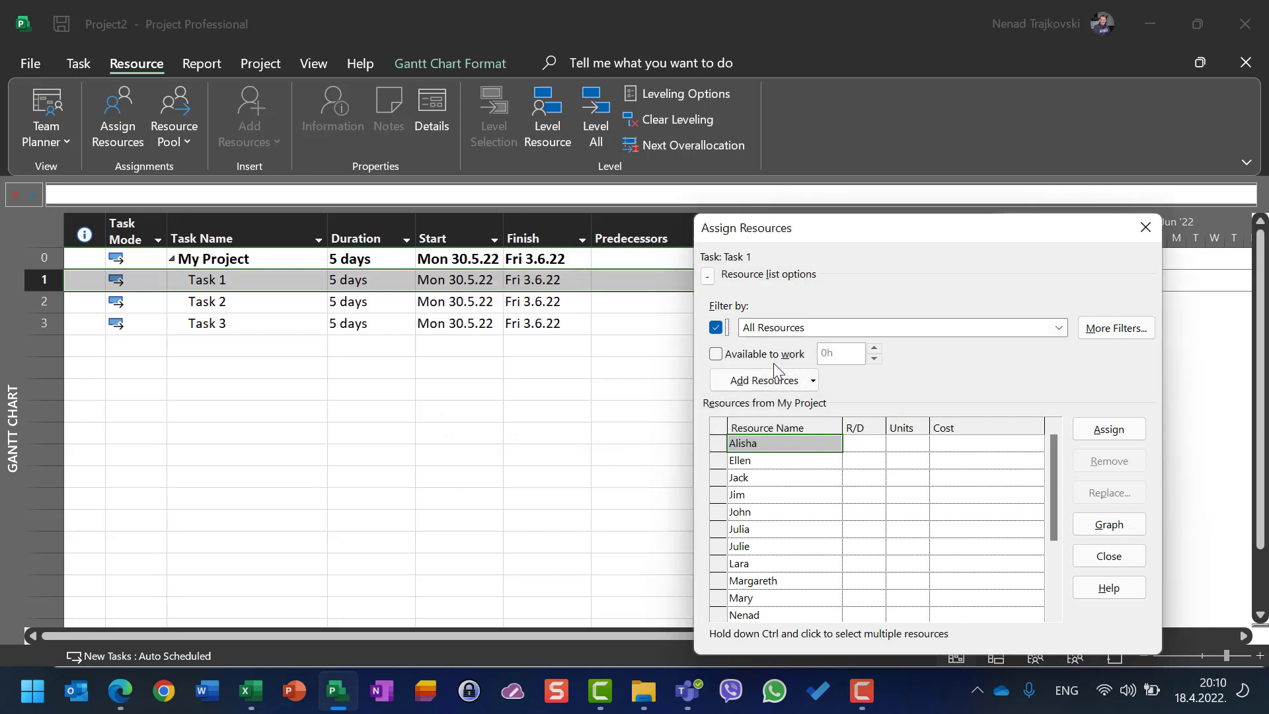
# Step: Filter the assignable resources by the group name DEV
pyautogui.click(1060, 327)
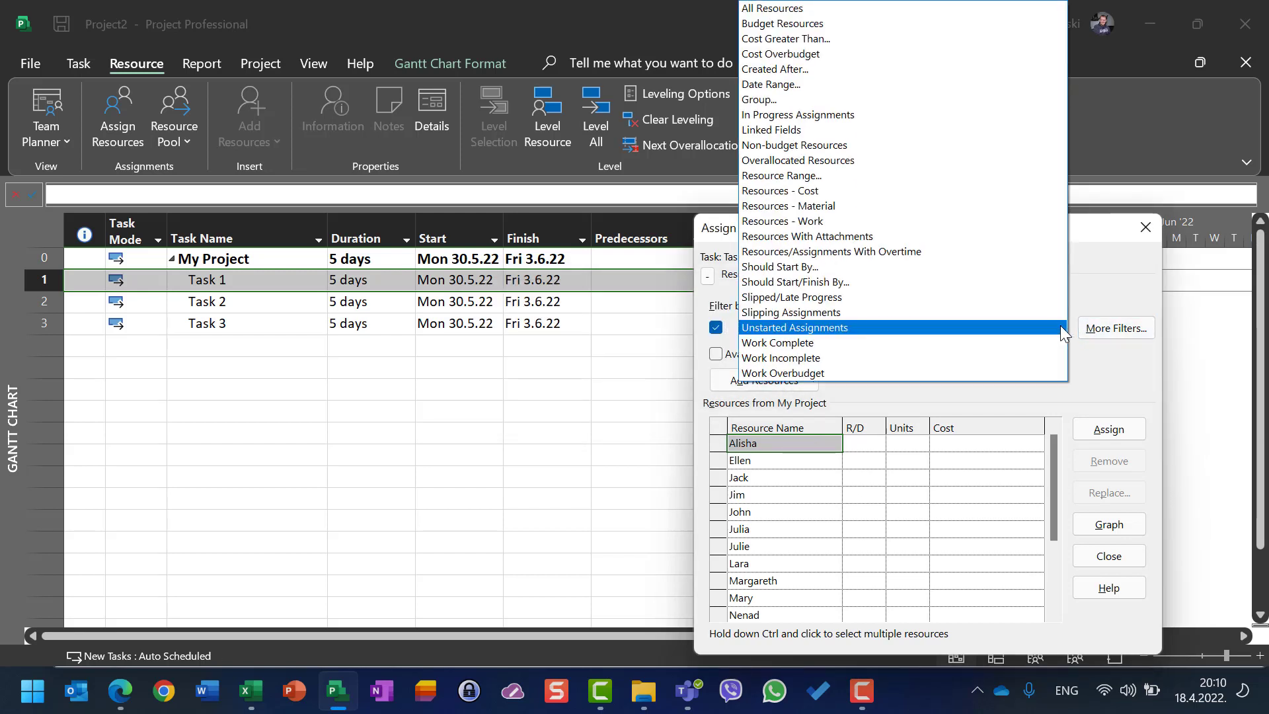
pyautogui.click(875, 104)
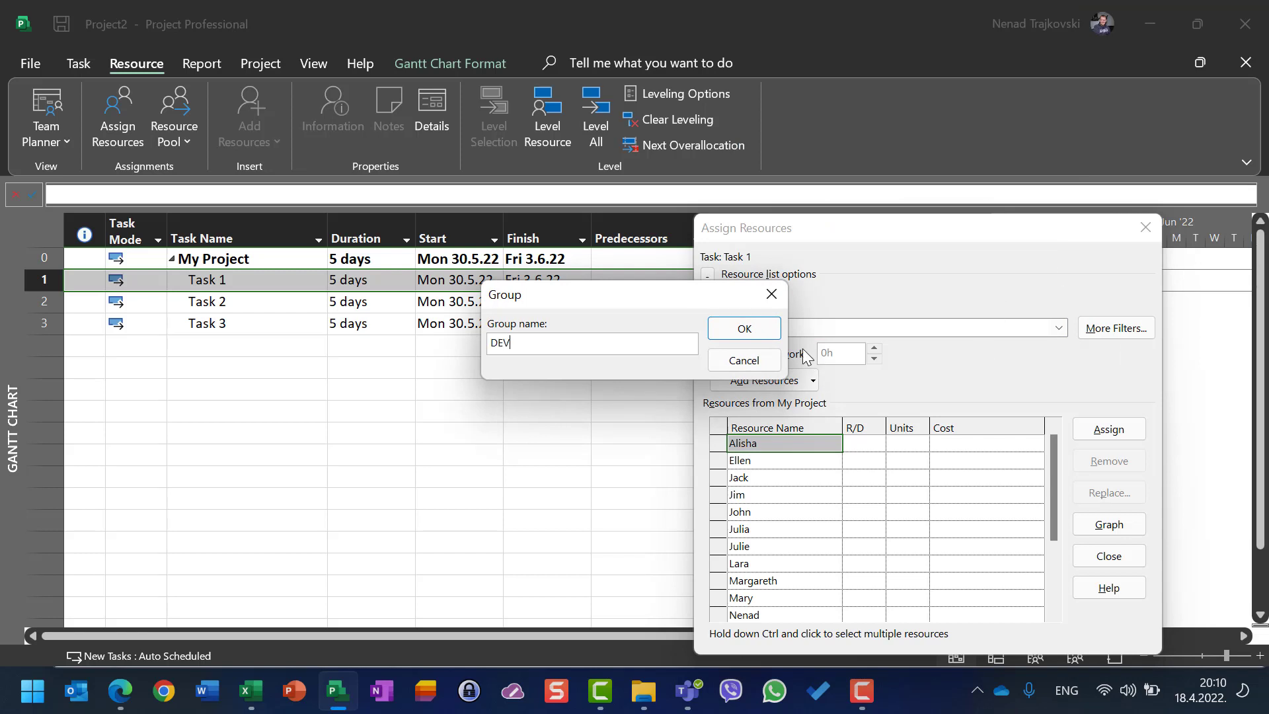
pyautogui.click(744, 329)
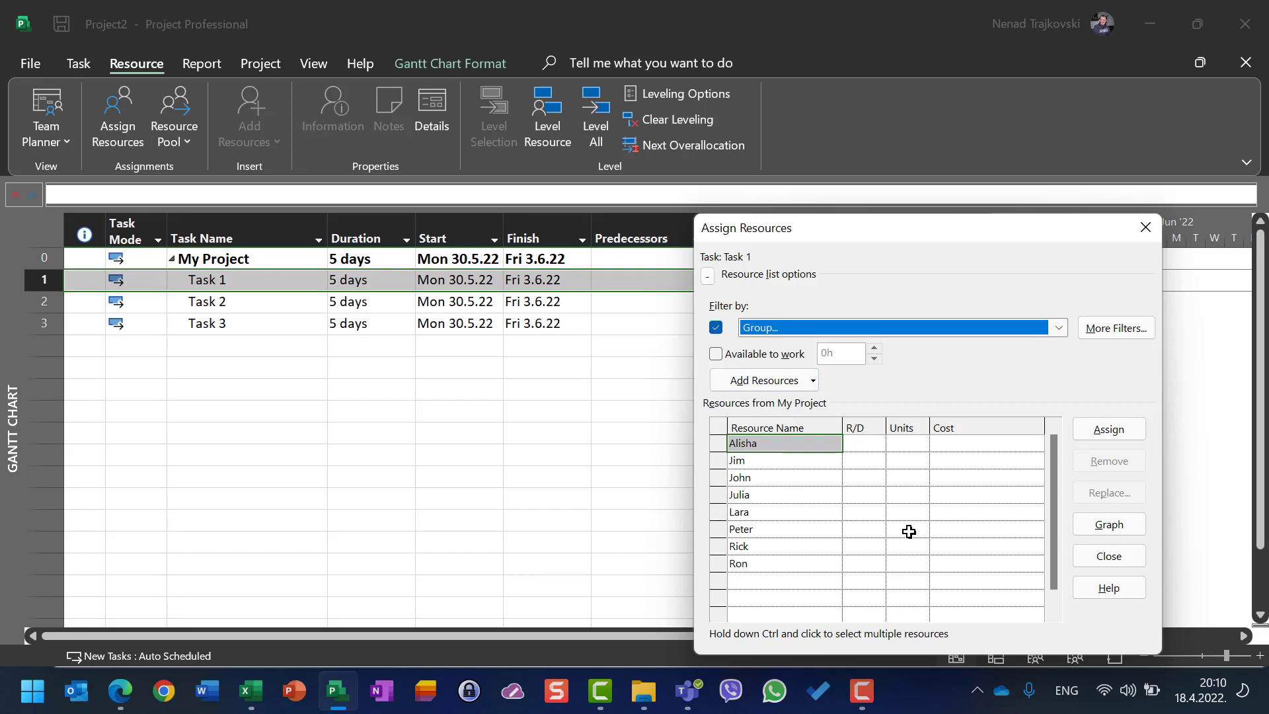
# Step: Assign the first DEV resource to Task 1 at 100% units and the third at 50%, and close the assignment dialog
pyautogui.click(909, 444)
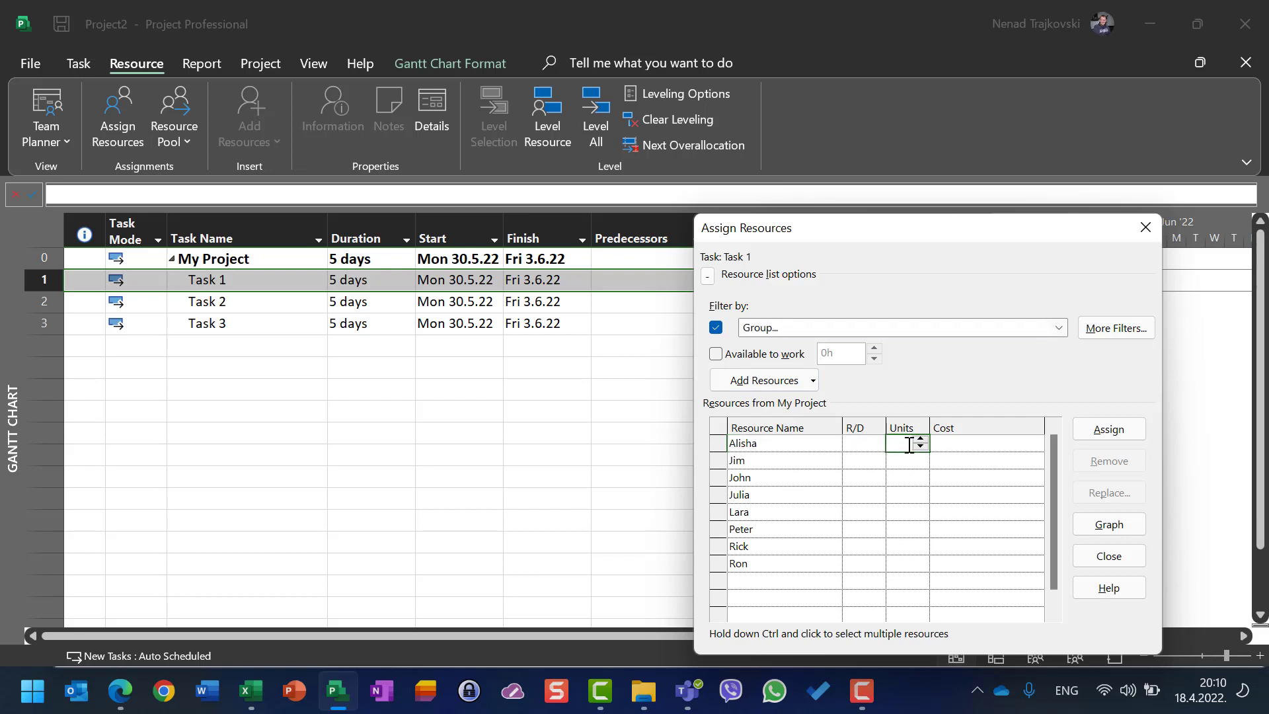
pyautogui.write('100')
pyautogui.click(915, 478)
pyautogui.write('50')
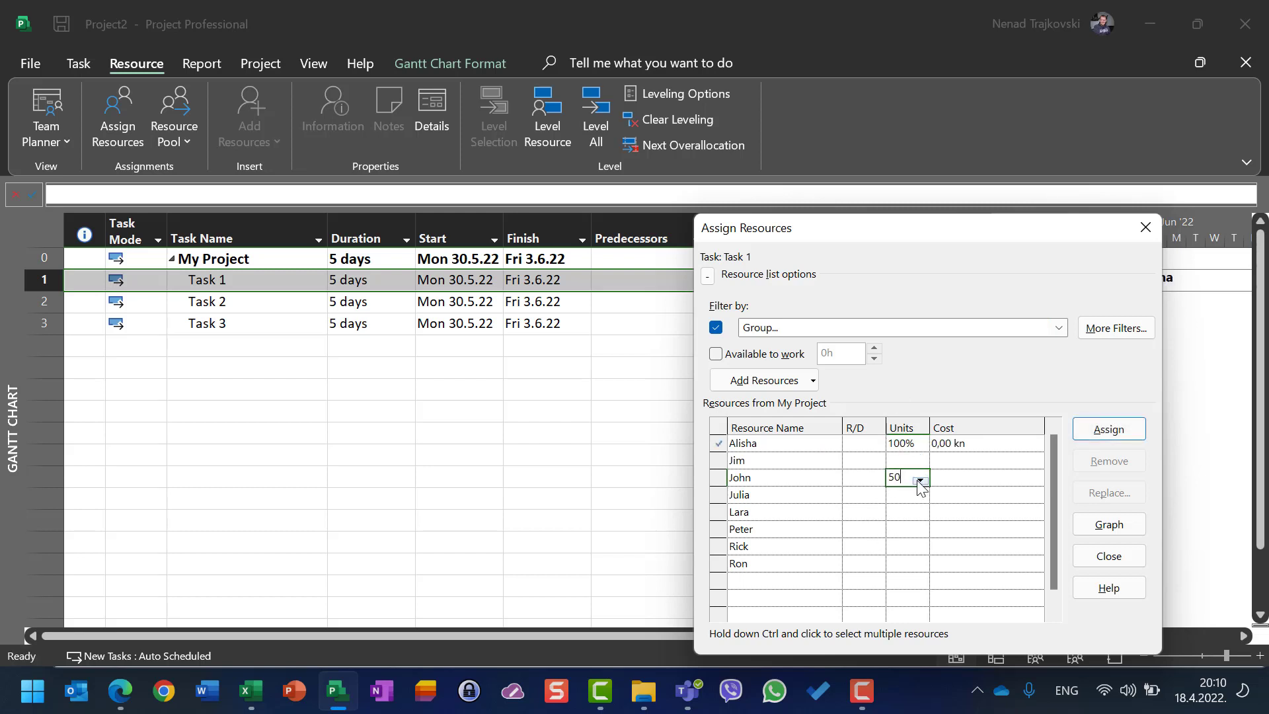
pyautogui.click(1109, 430)
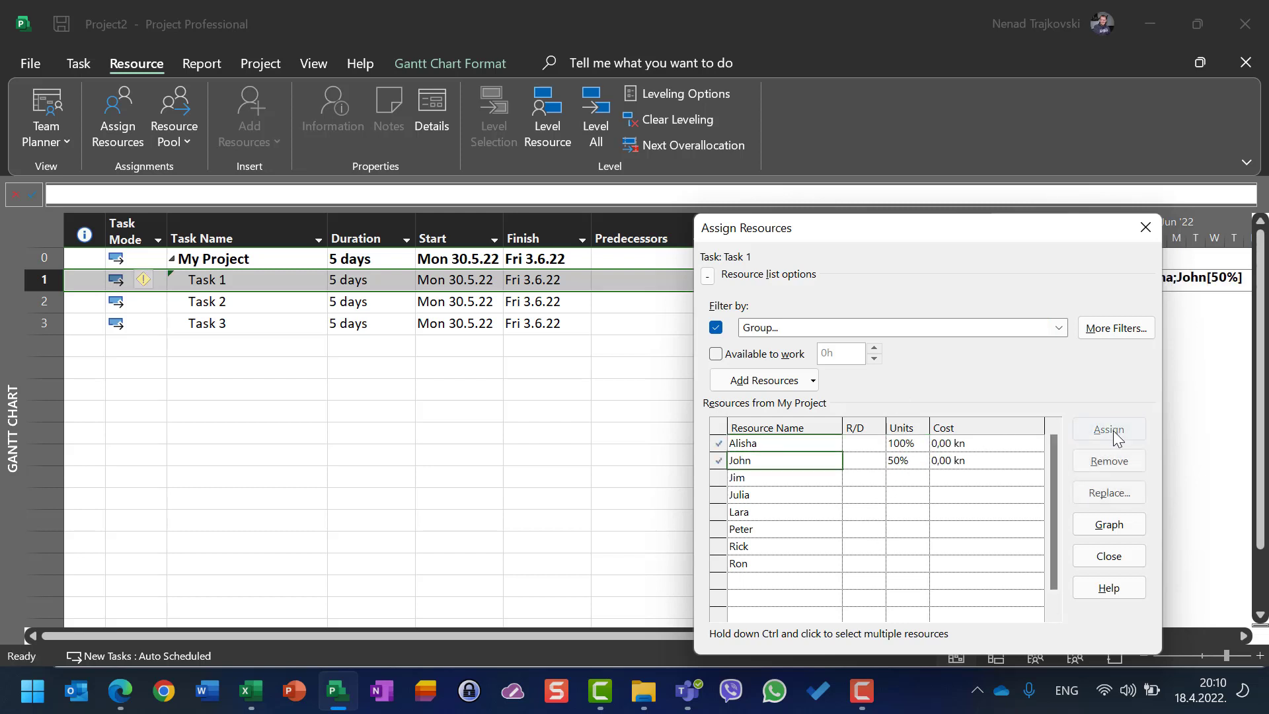
pyautogui.click(1110, 556)
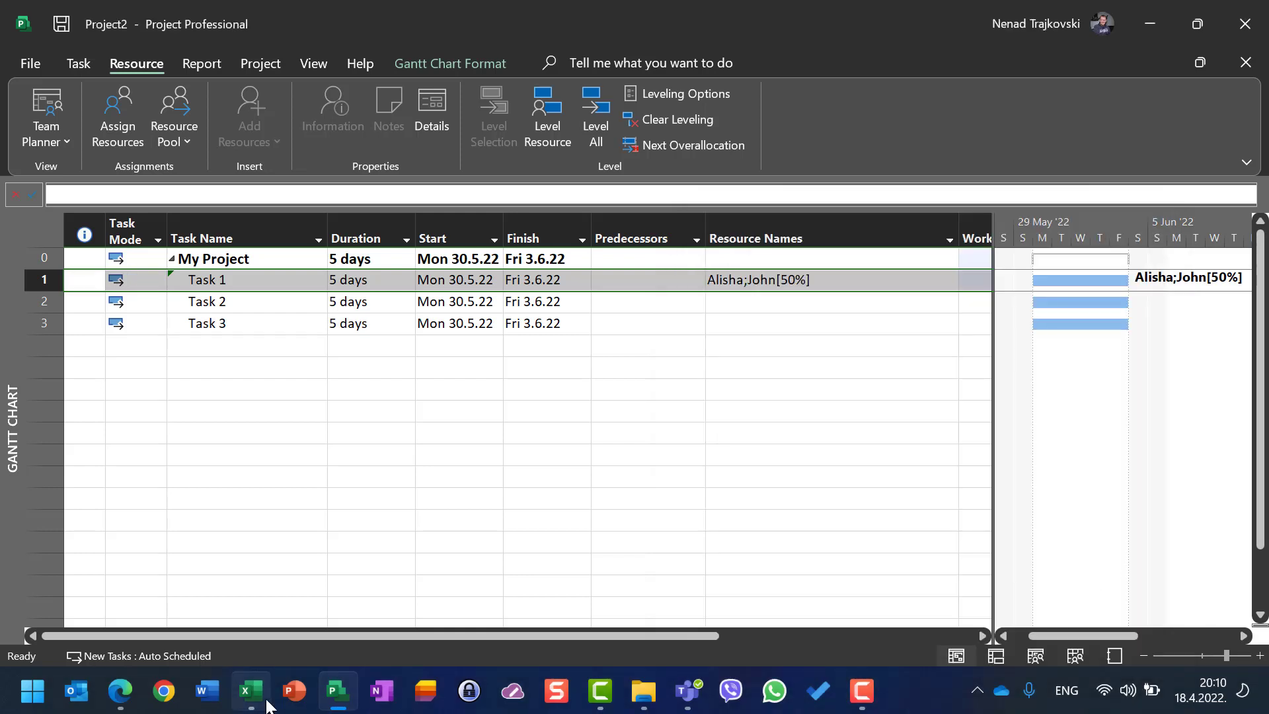
# Step: Reopen resource assignment for Task 1 and filter the resource list by the group name TEST
pyautogui.click(239, 304)
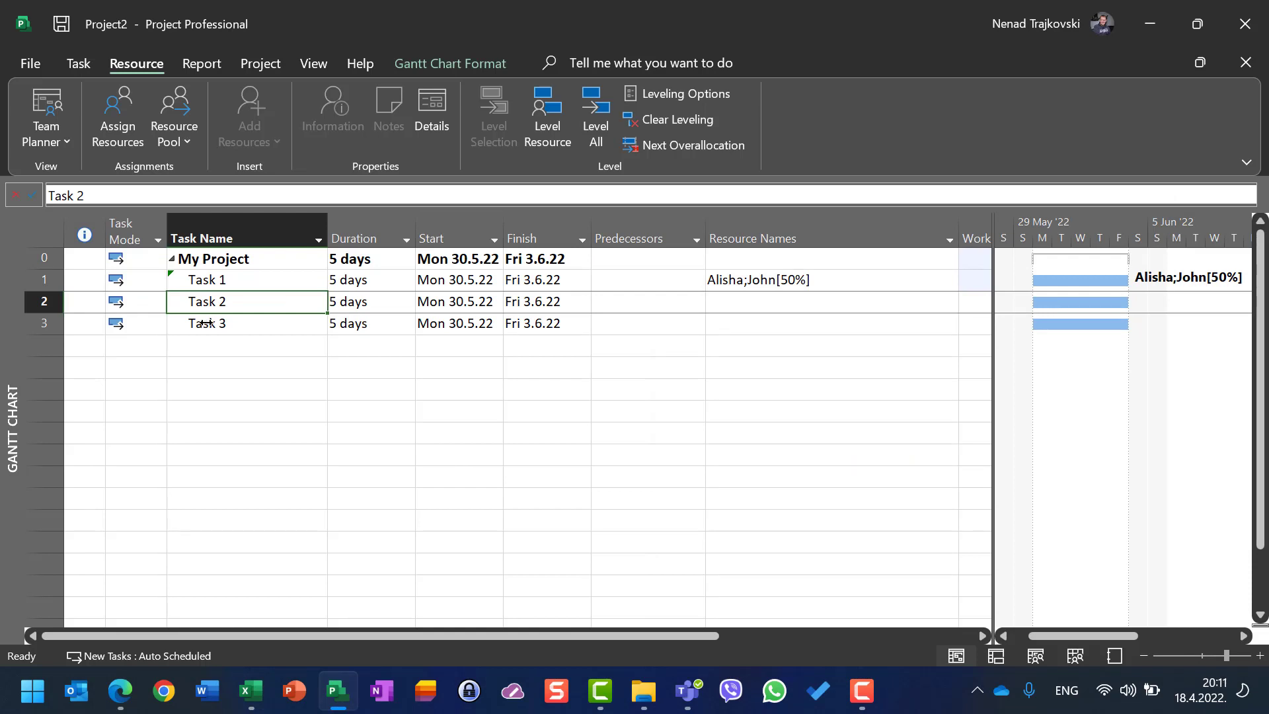
pyautogui.click(206, 283)
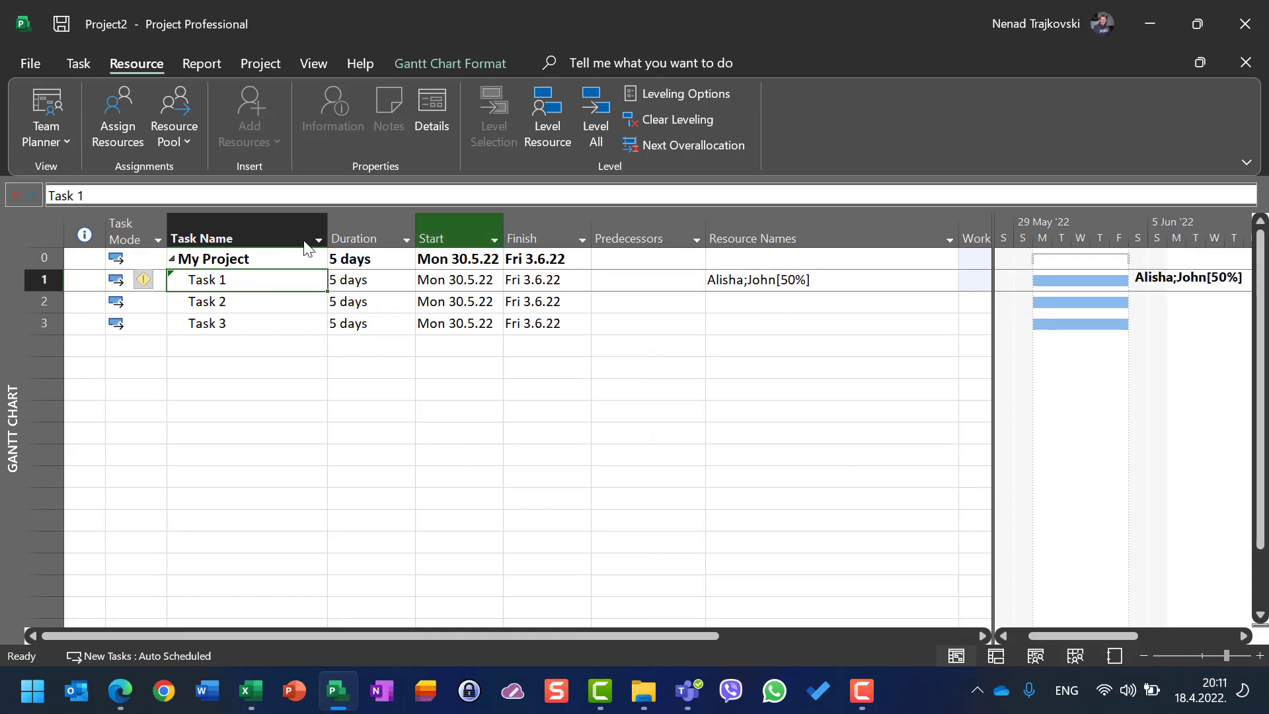
pyautogui.click(136, 133)
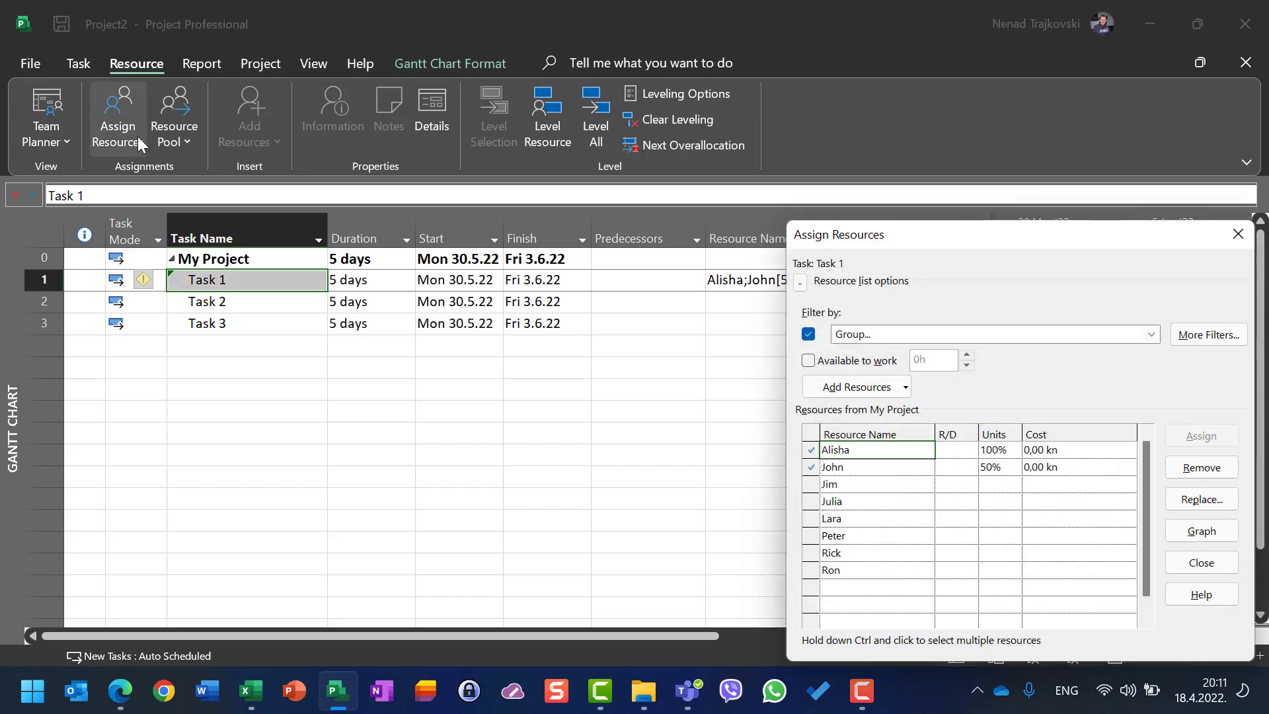
pyautogui.click(808, 336)
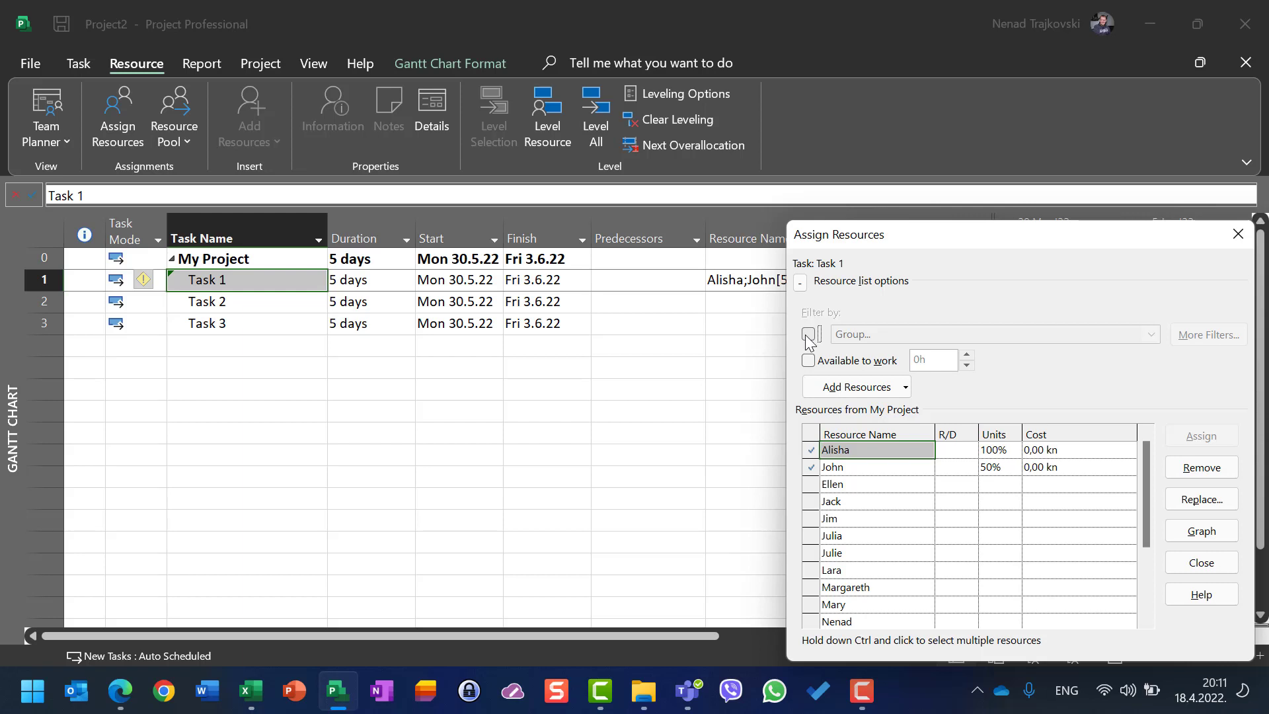
pyautogui.click(807, 335)
pyautogui.click(946, 338)
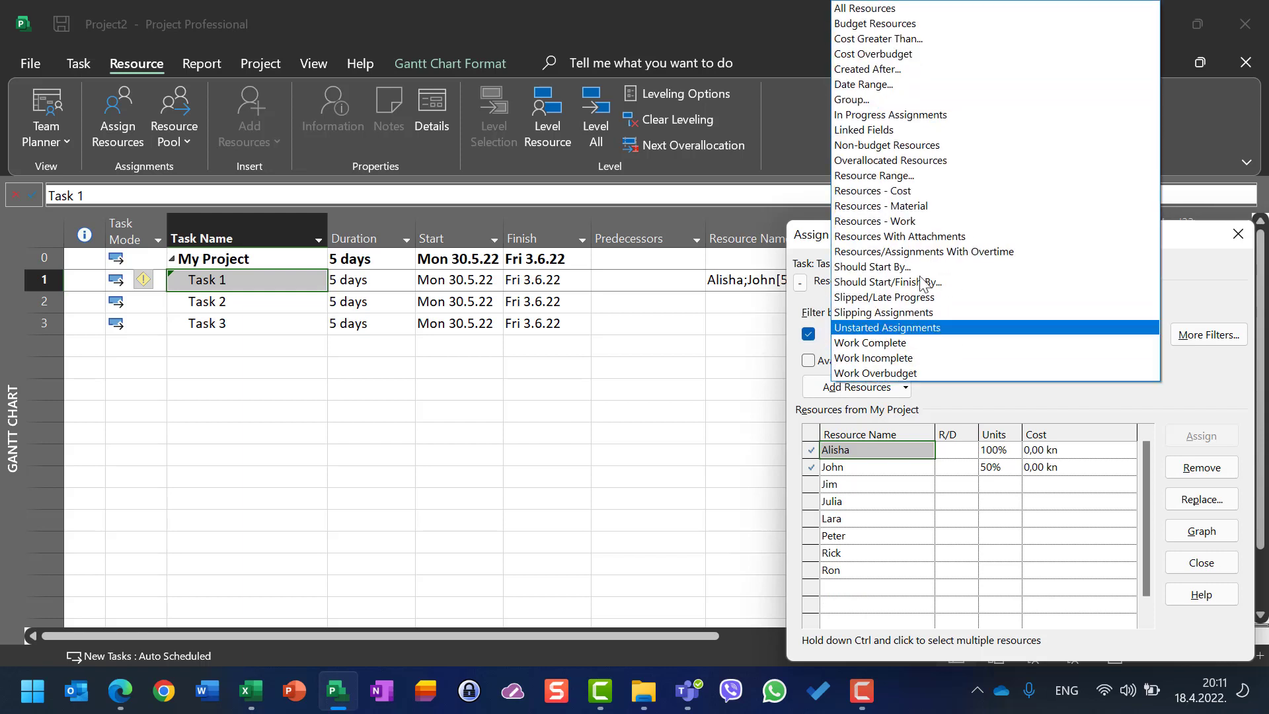
pyautogui.click(870, 101)
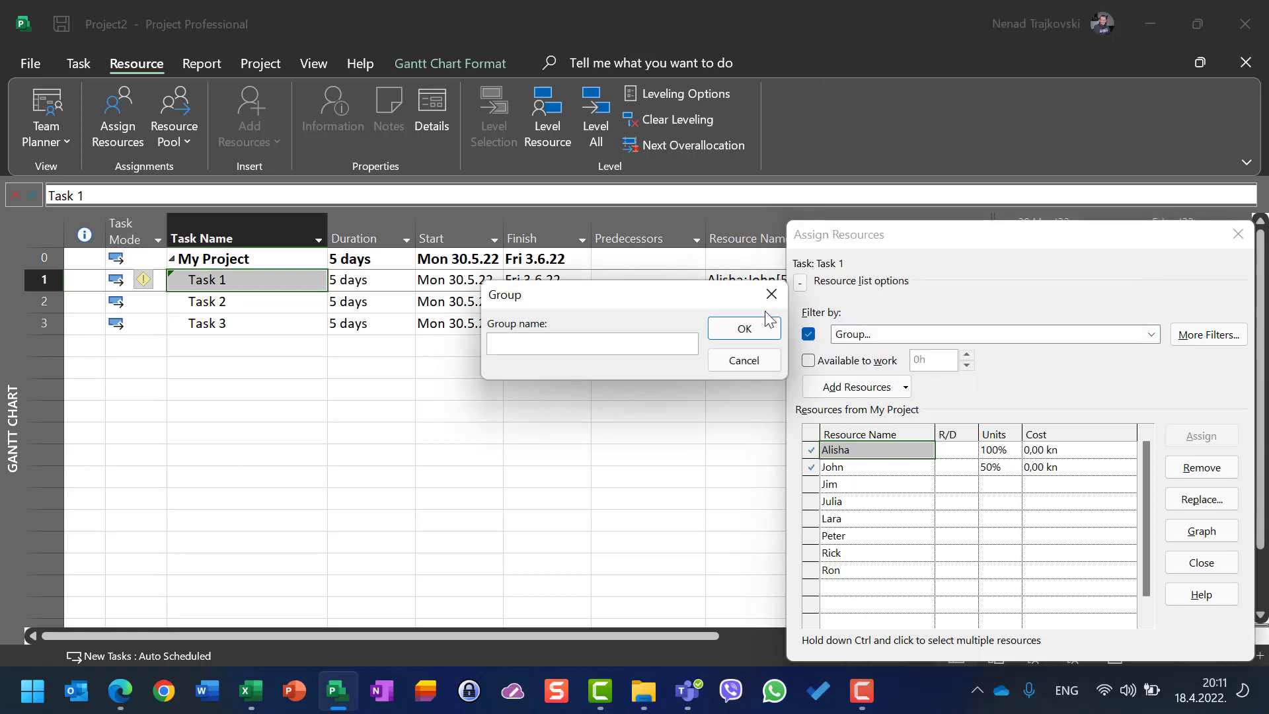
pyautogui.write('TEST')
pyautogui.click(745, 328)
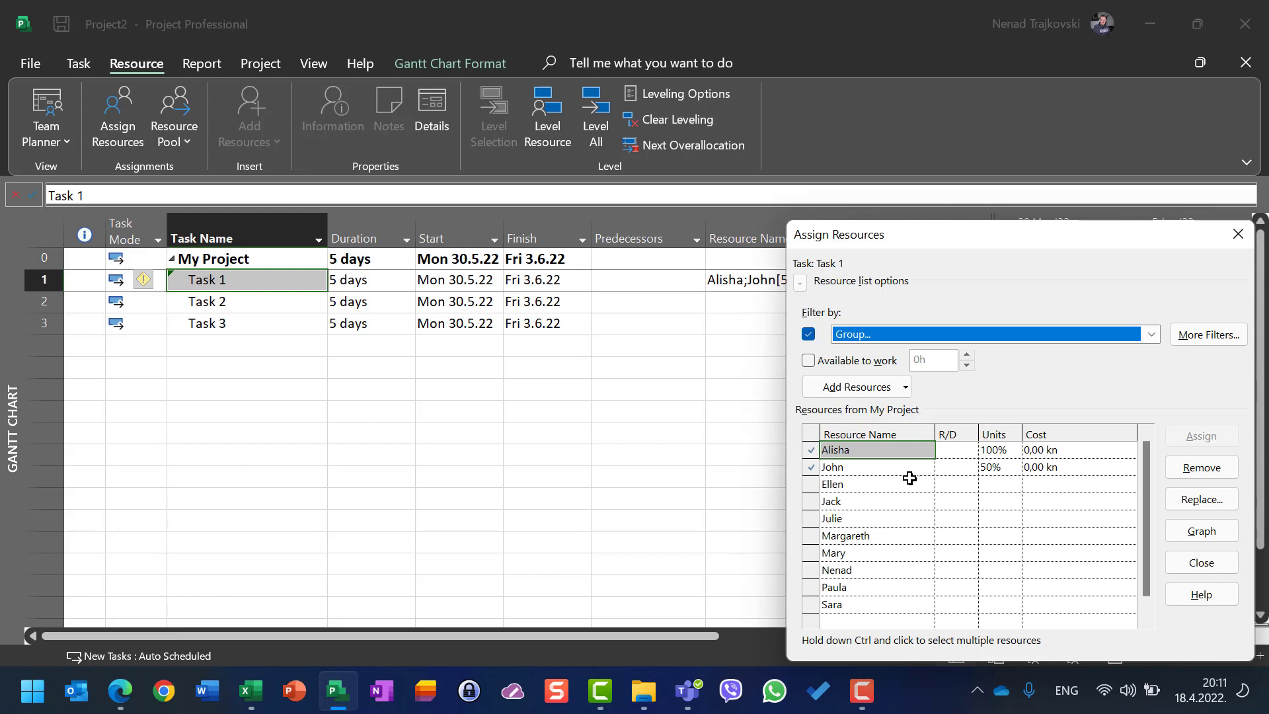
# Step: Assign the first TEST resource to Task 1 at 100% units and the third TEST resource at 50%
pyautogui.click(1001, 485)
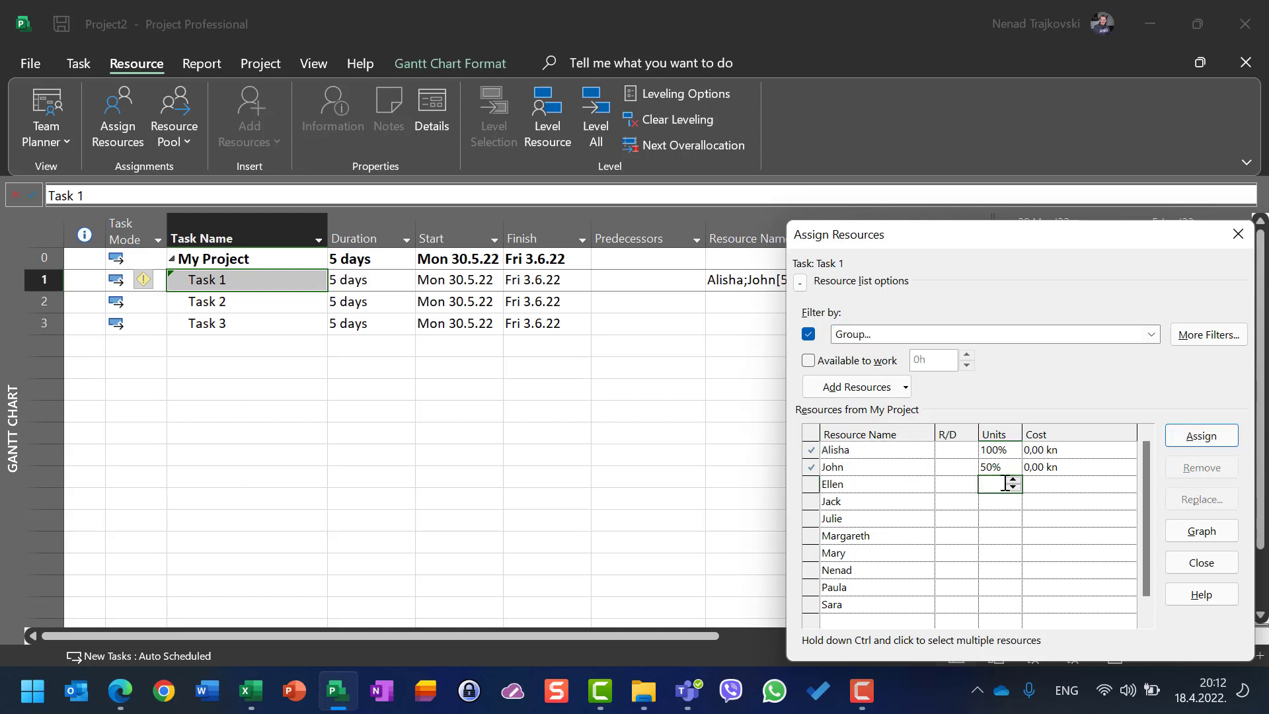
pyautogui.write('100')
pyautogui.click(1003, 526)
pyautogui.write('50')
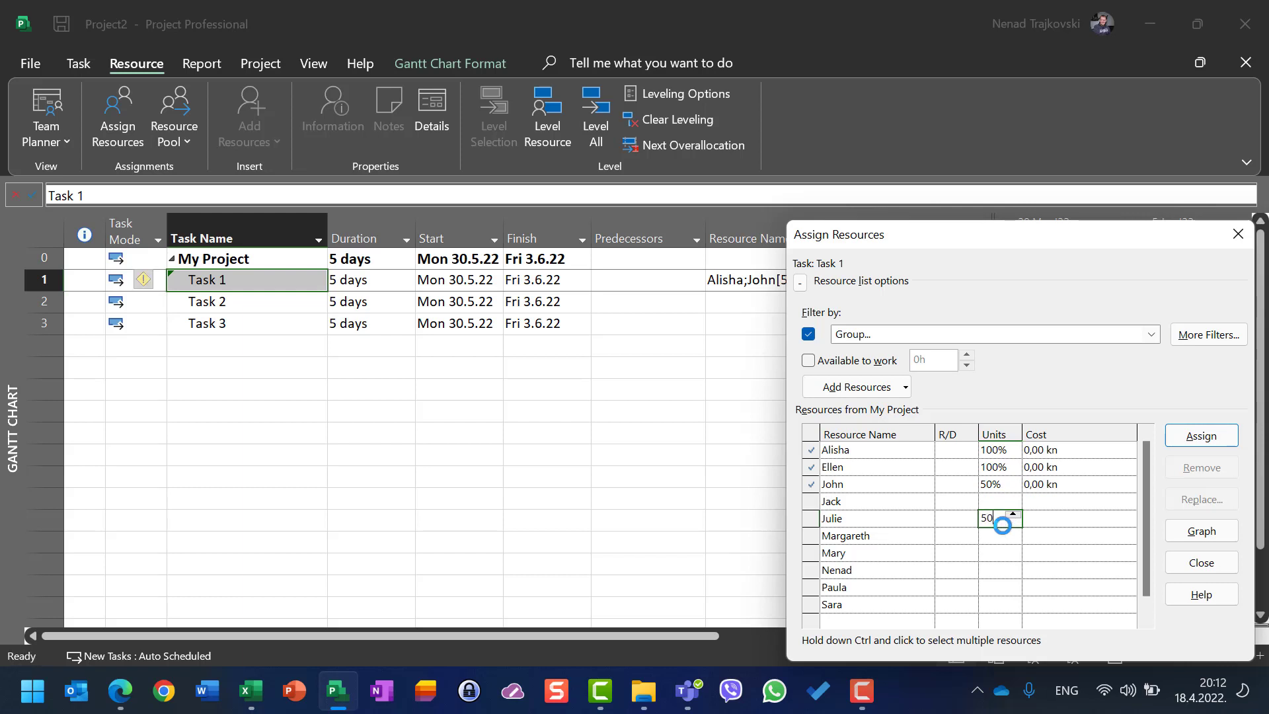
pyautogui.click(1192, 439)
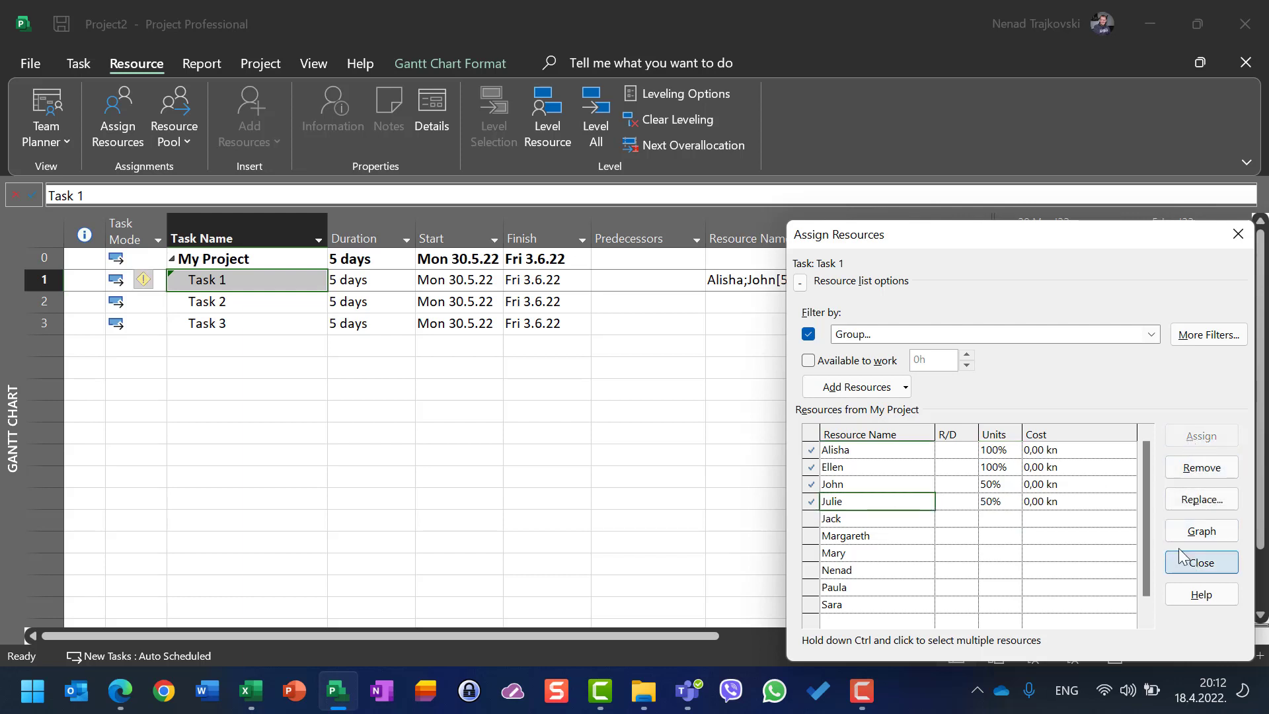
# Step: Turn off the resource list filter and close the assignment dialog
pyautogui.click(1150, 335)
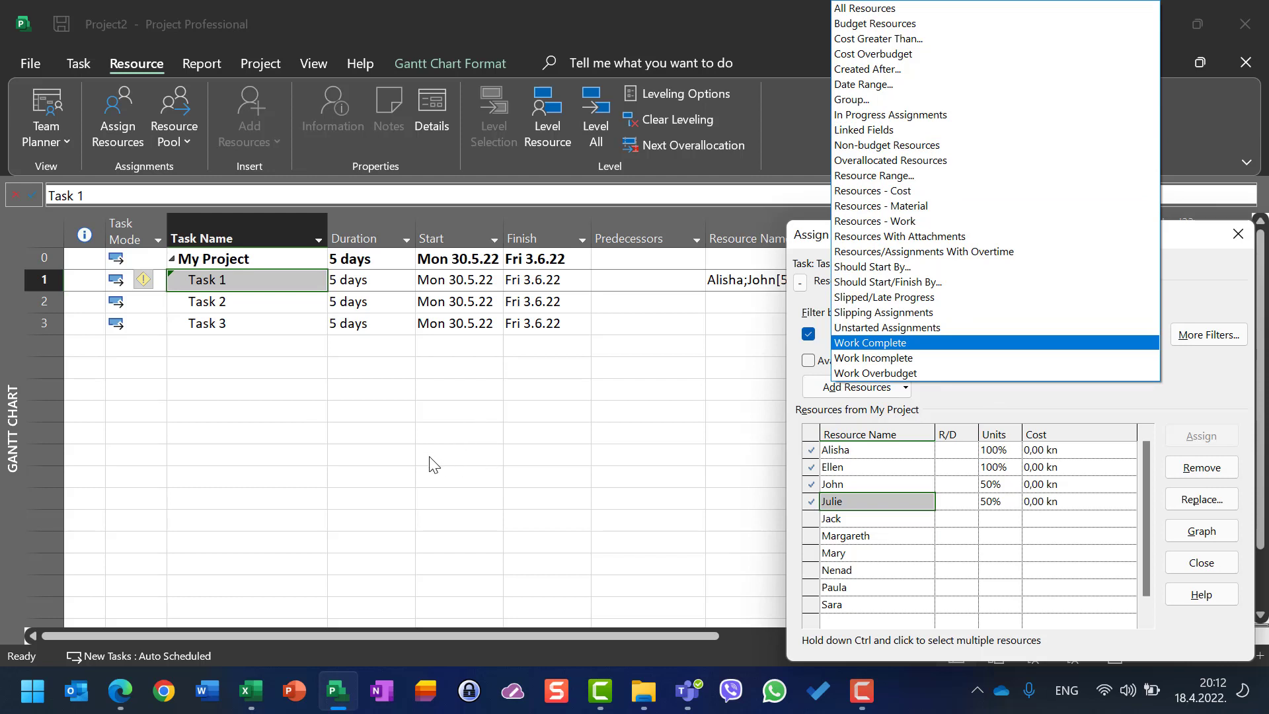
pyautogui.click(810, 338)
pyautogui.click(808, 334)
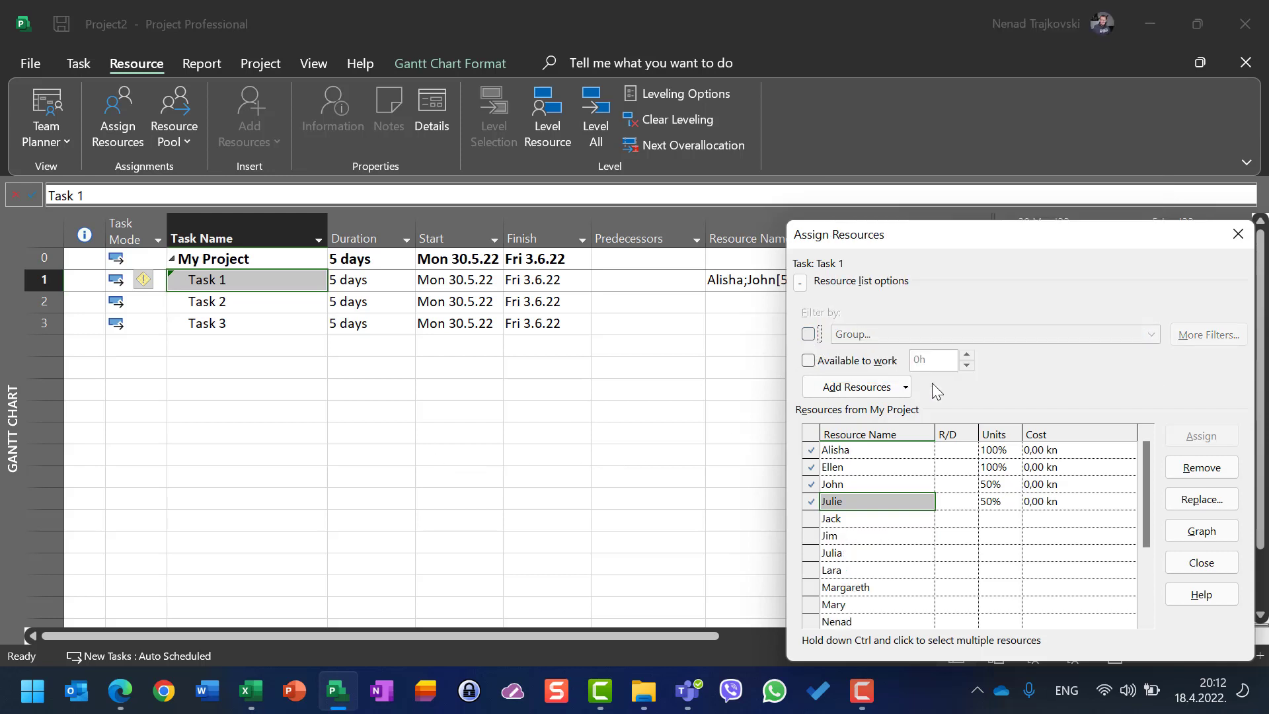
pyautogui.click(1201, 563)
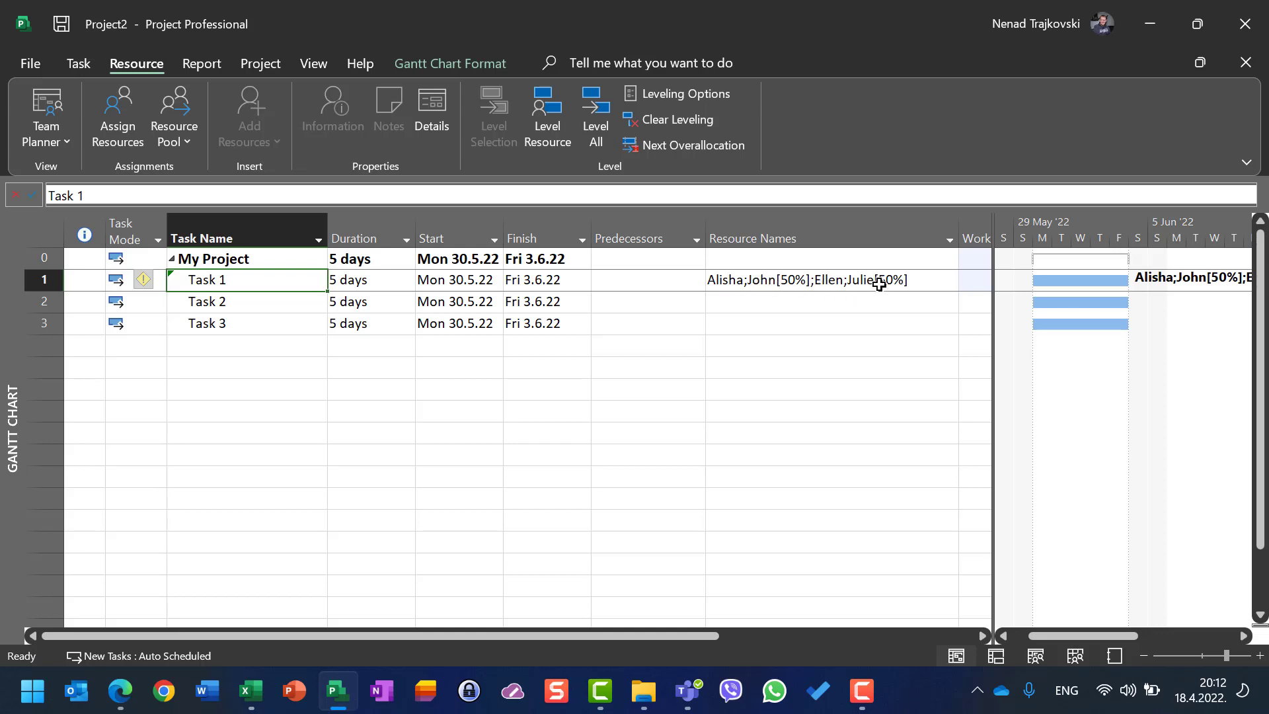
# Step: Try assigning the first listed resource to Task 2 at 100% units, and remove that assignment again
pyautogui.click(230, 301)
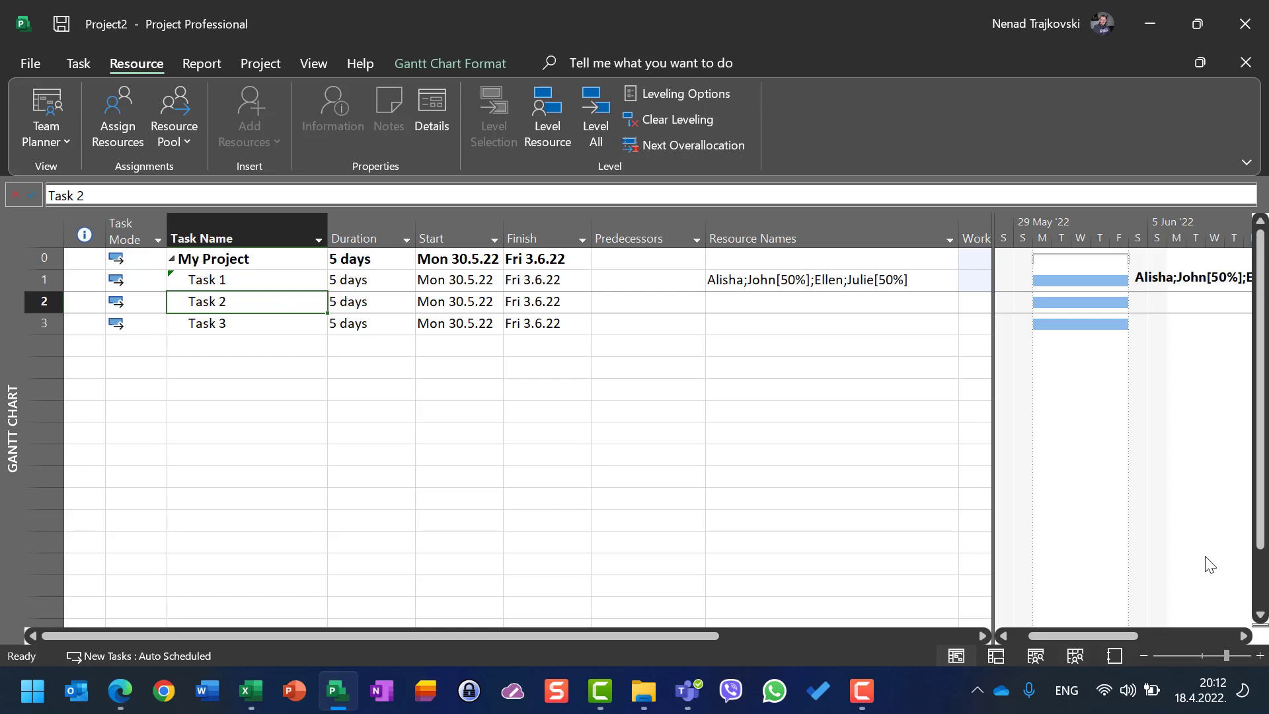
pyautogui.click(114, 124)
pyautogui.click(1013, 450)
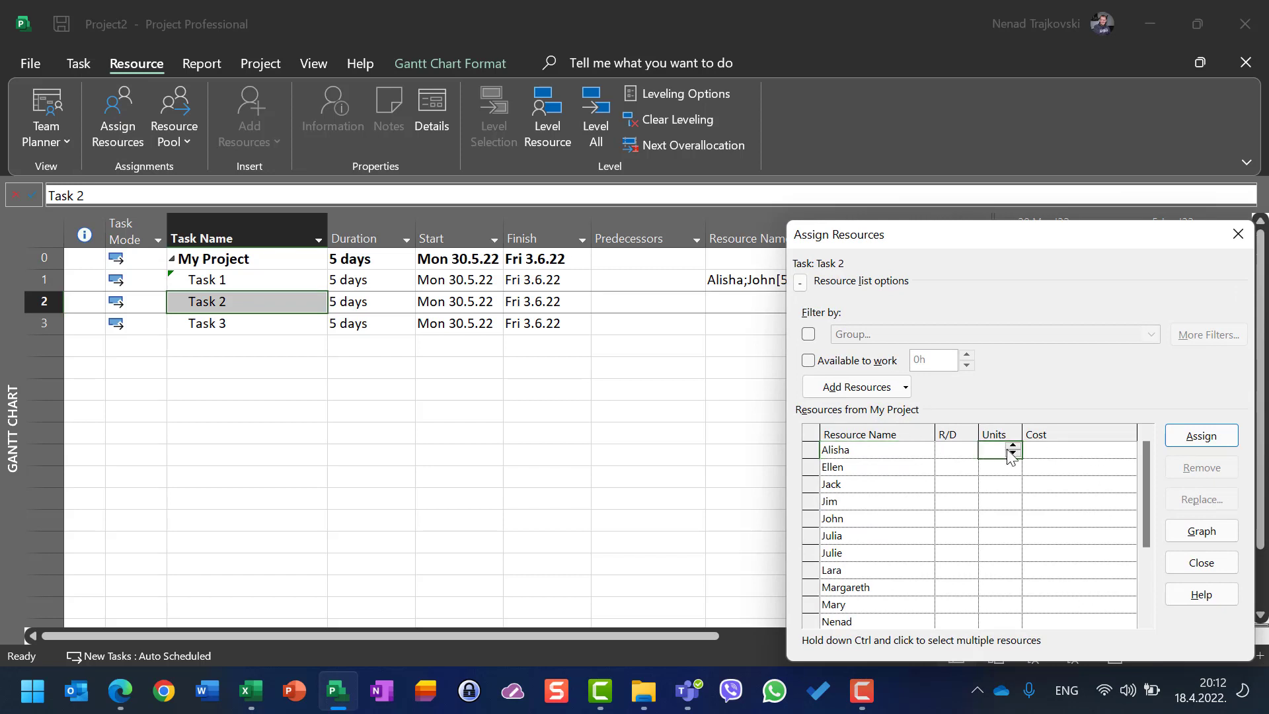
pyautogui.write('100')
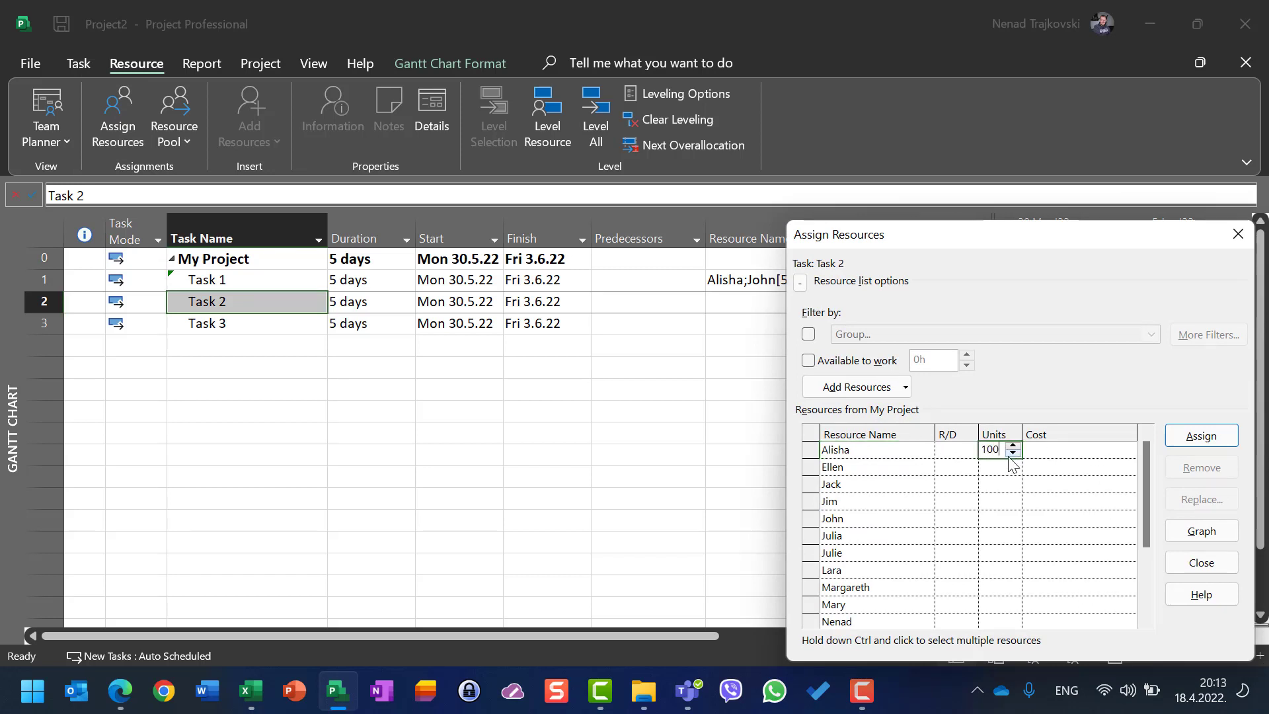
pyautogui.click(1200, 440)
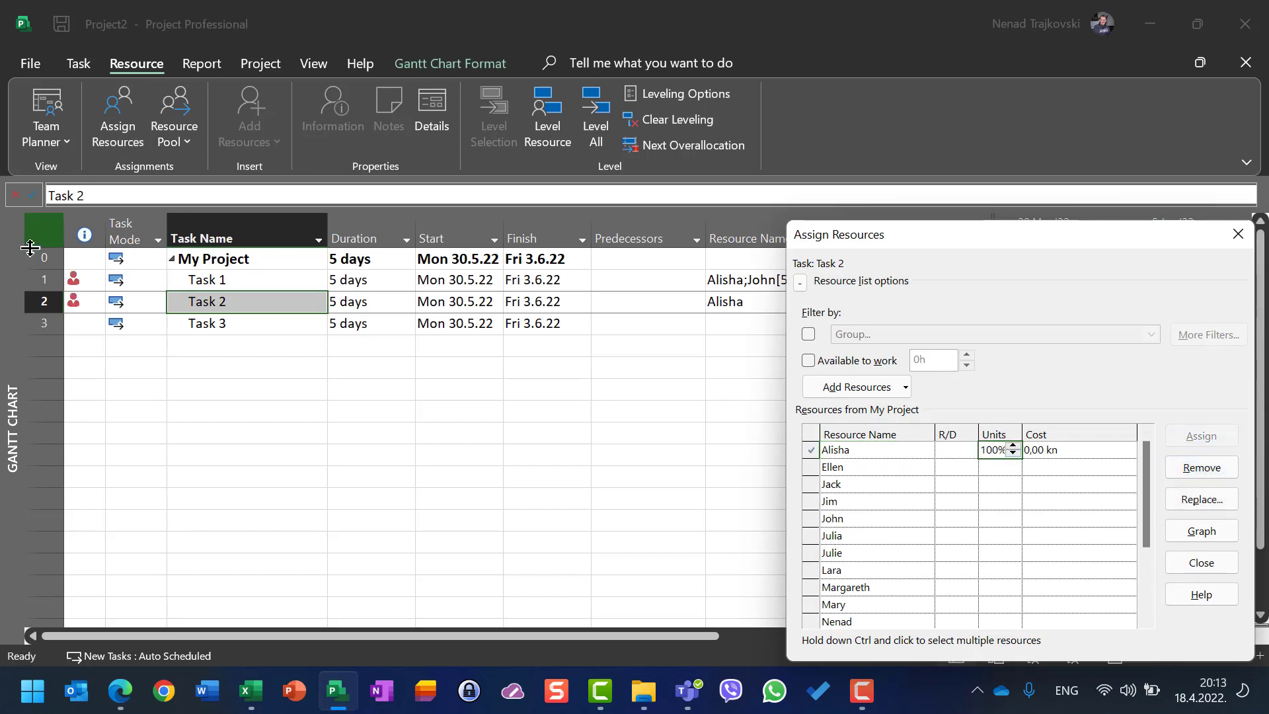
pyautogui.moveTo(88, 301)
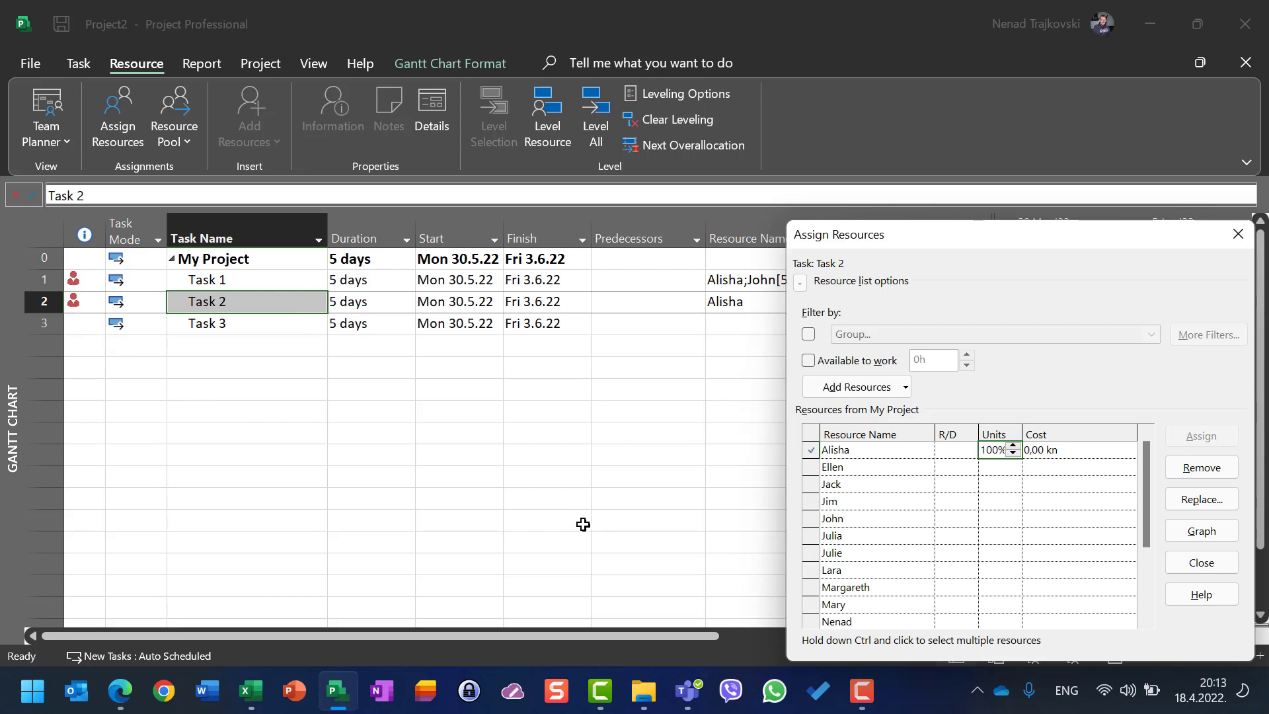
pyautogui.click(1201, 469)
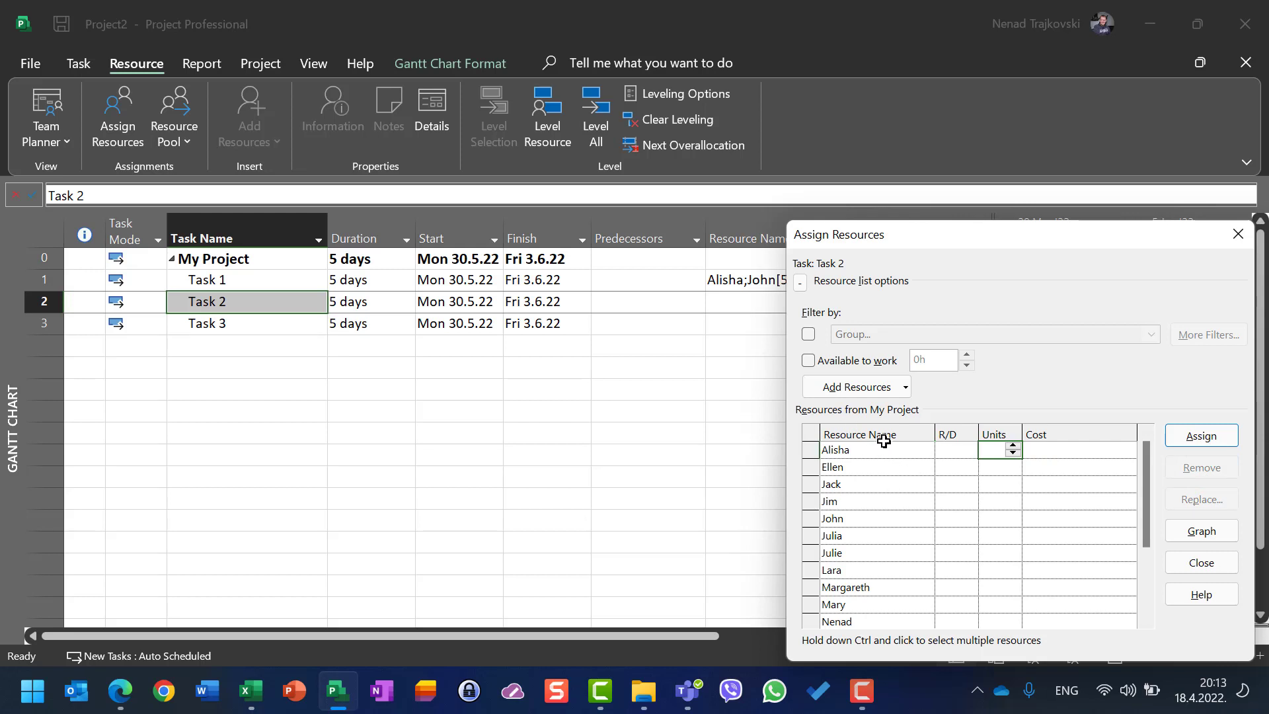
pyautogui.click(1201, 562)
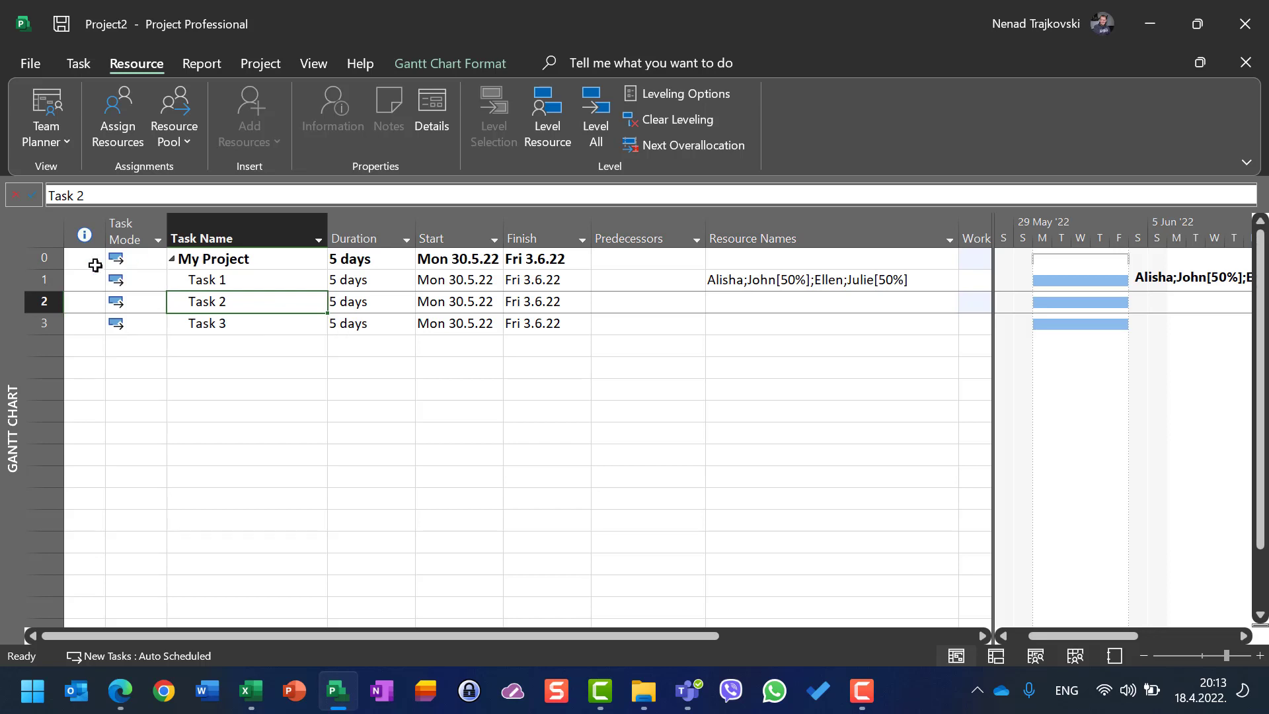
# Step: Reopen resource assignment for Task 2 and filter the resource list by the group name DEV
pyautogui.click(121, 111)
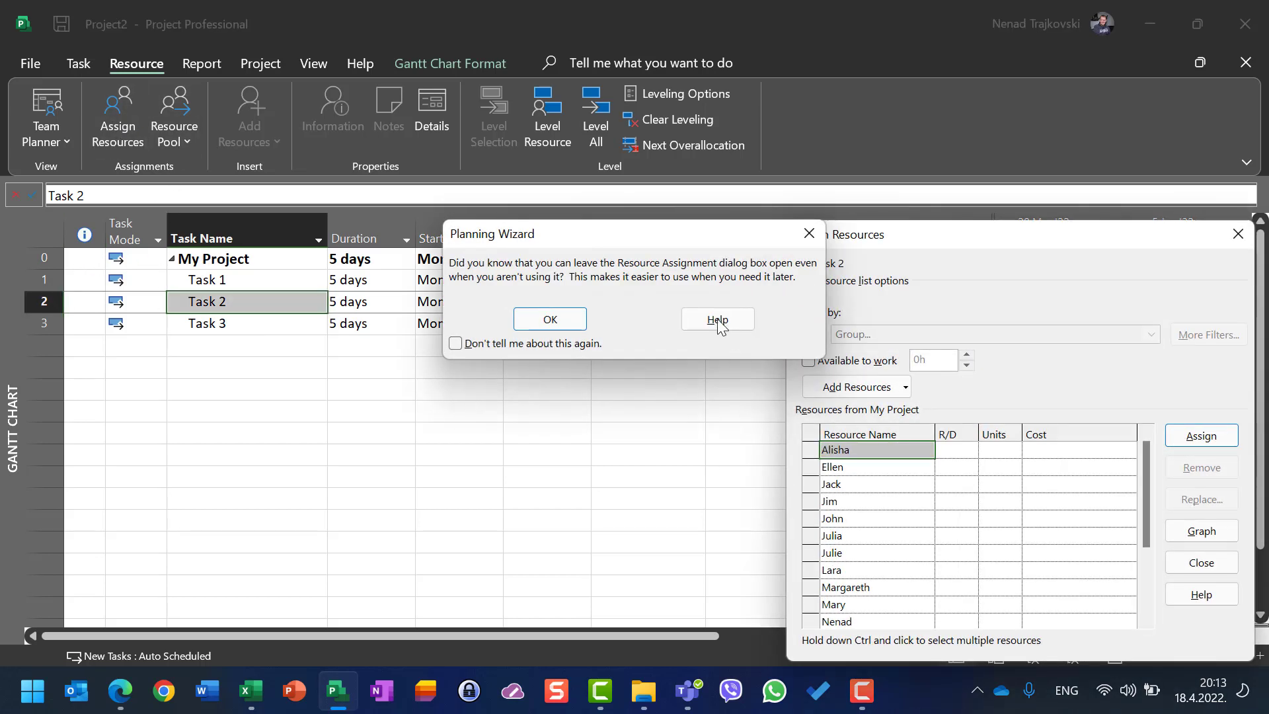
pyautogui.click(540, 320)
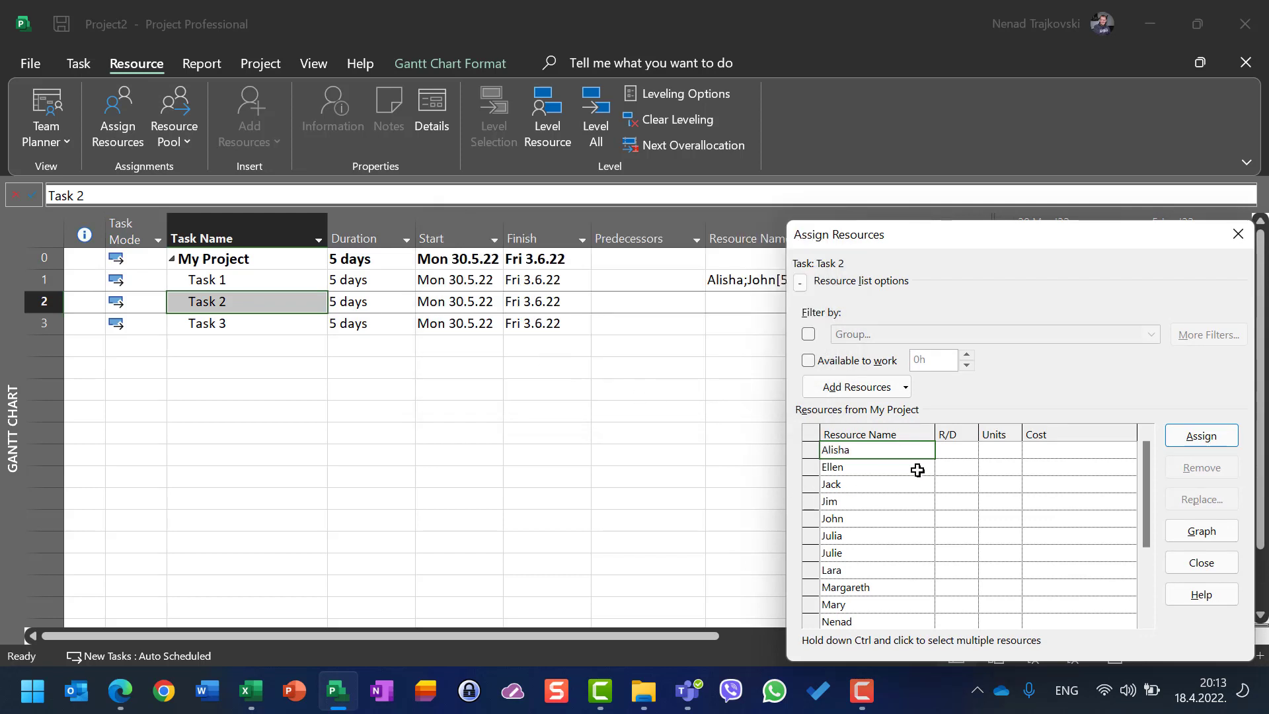
pyautogui.click(809, 334)
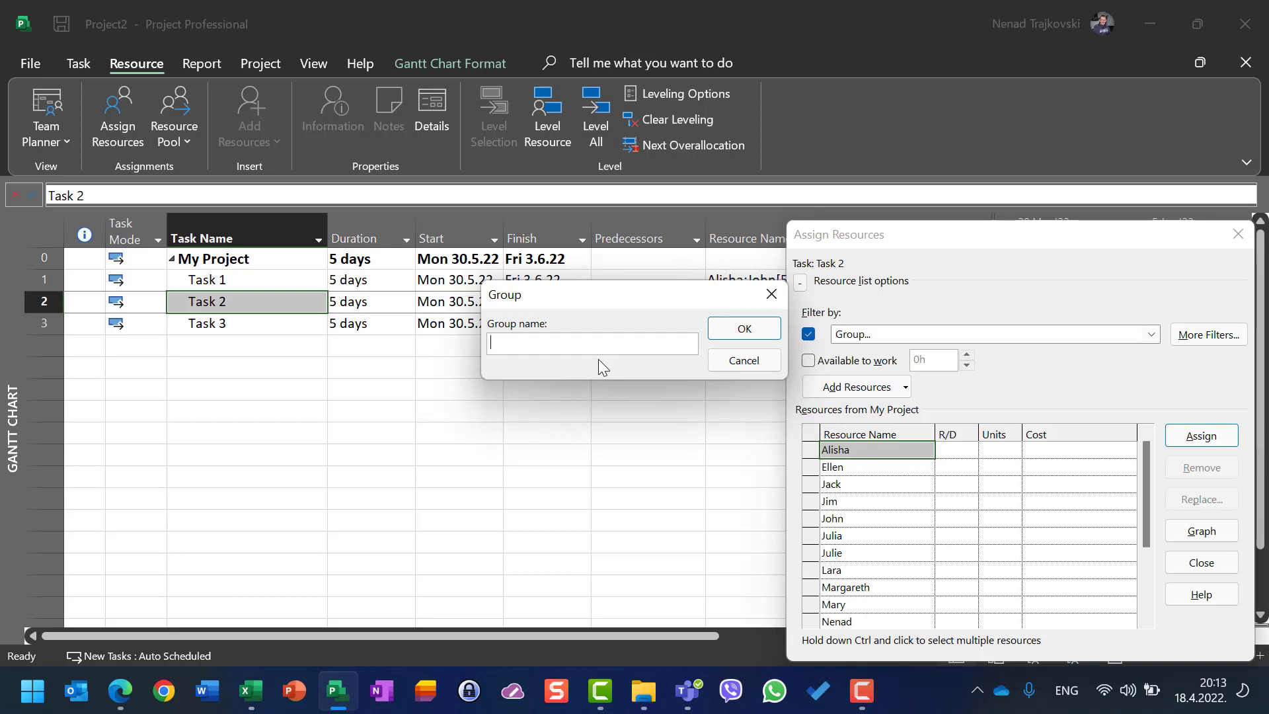
pyautogui.write('DEV')
pyautogui.click(742, 328)
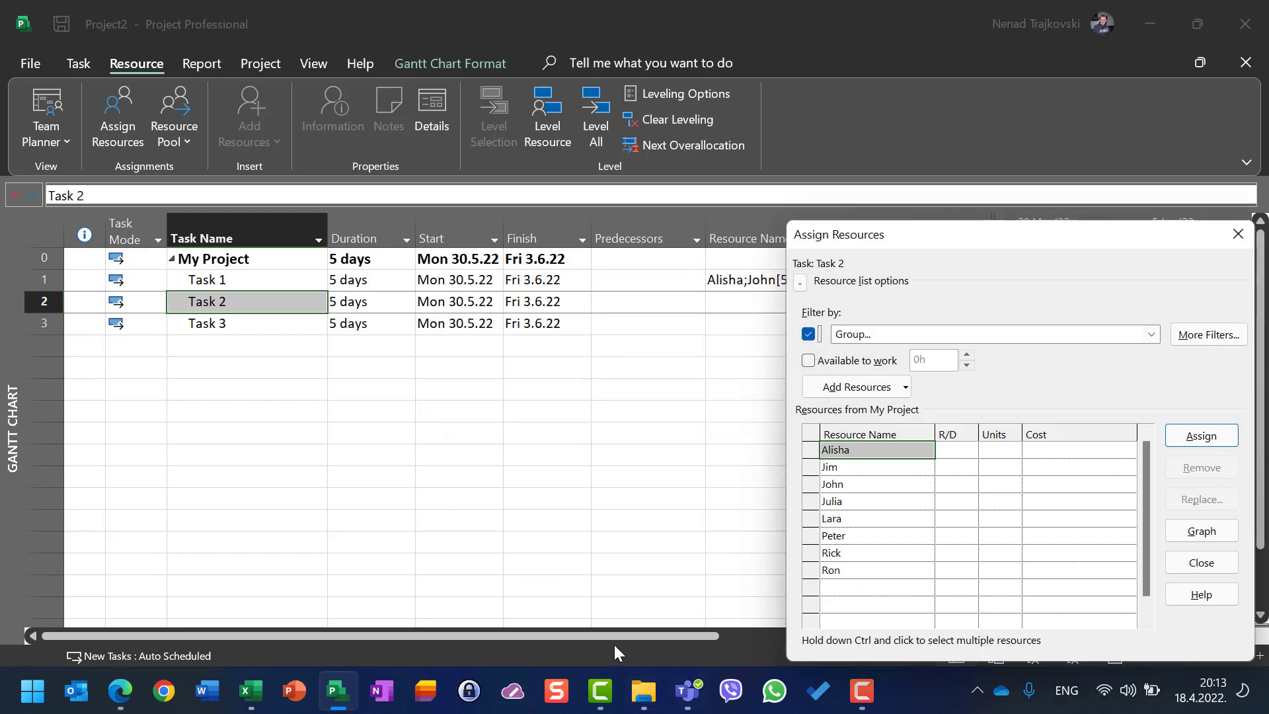
# Step: Restrict the resource list to those available to work 40h, and move the assignment dialog clear of the Resource Names column
pyautogui.click(809, 361)
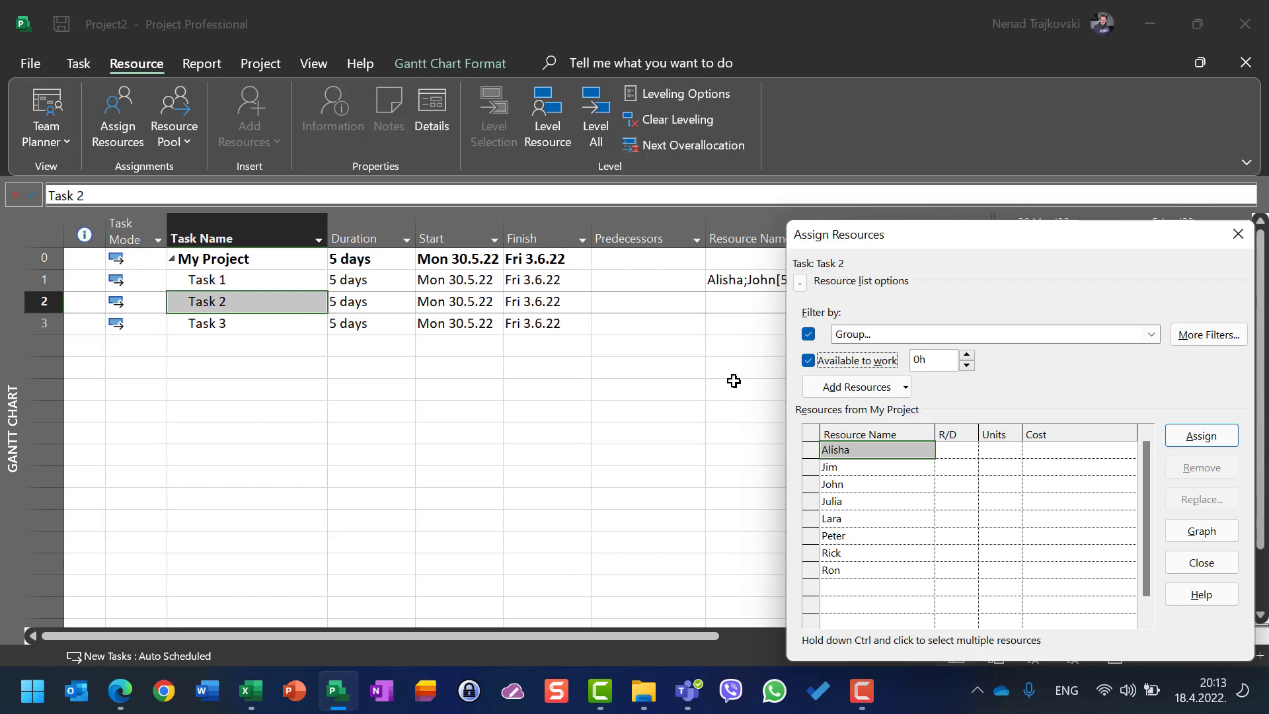
pyautogui.doubleClick(941, 360)
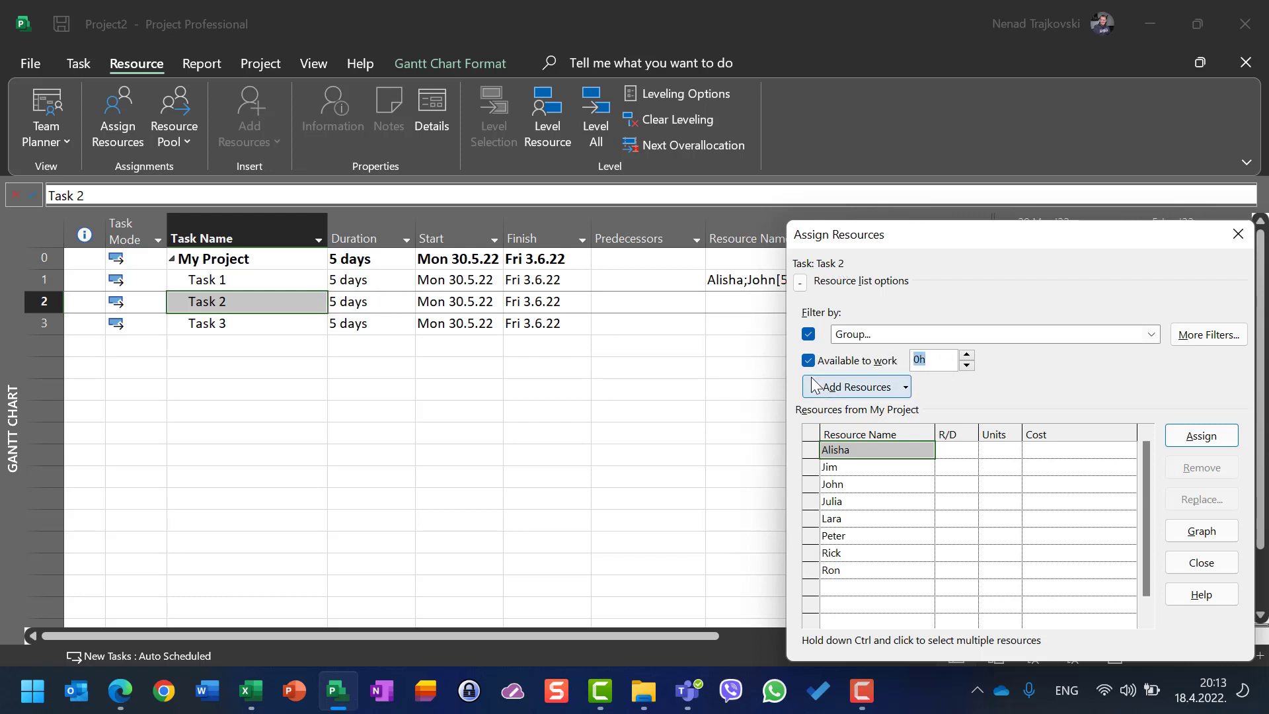
pyautogui.write('40')
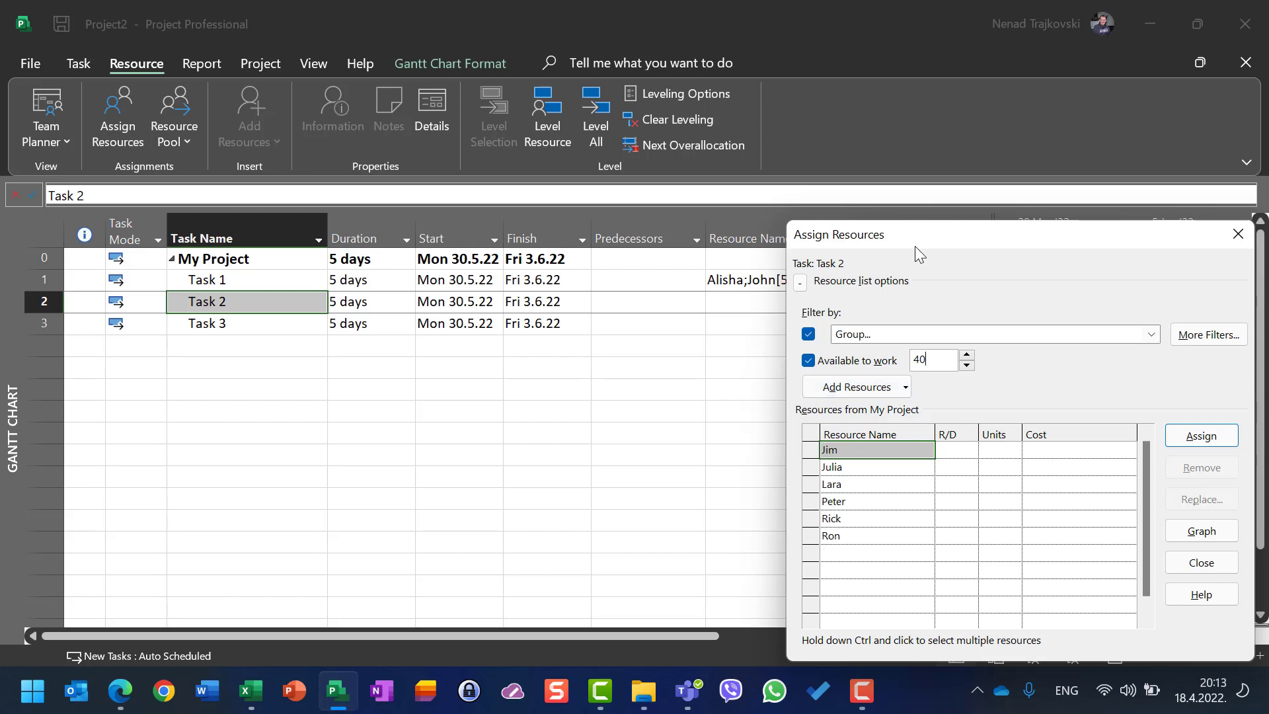
pyautogui.moveTo(911, 252); pyautogui.dragTo(867, 327)
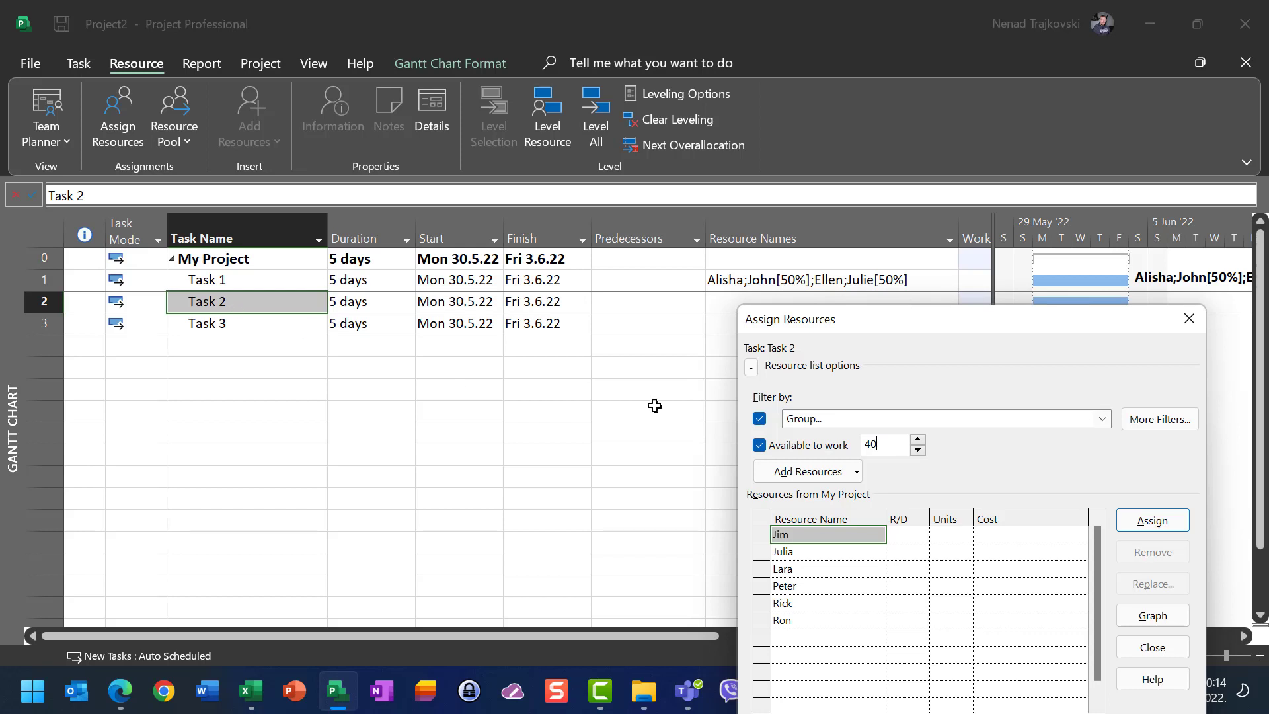
# Step: Assign the first available DEV resource to Task 2 at 100% units and the third at 50%
pyautogui.click(957, 536)
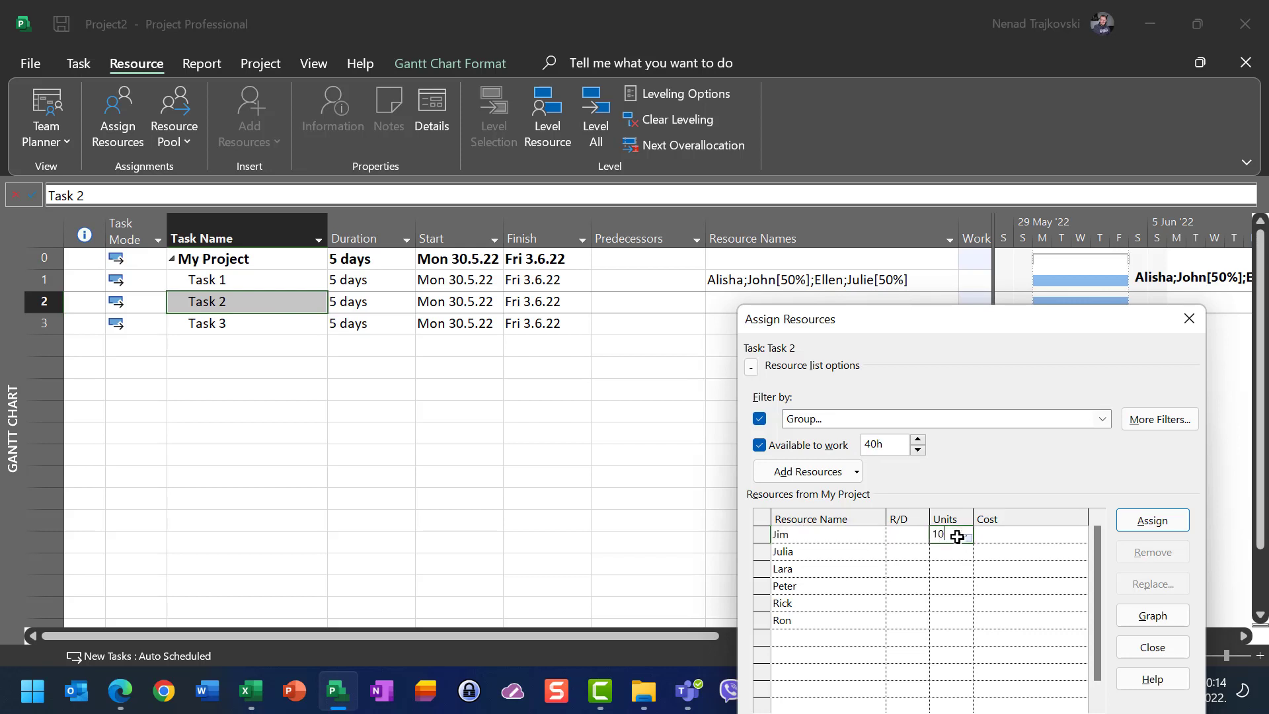
pyautogui.click(945, 570)
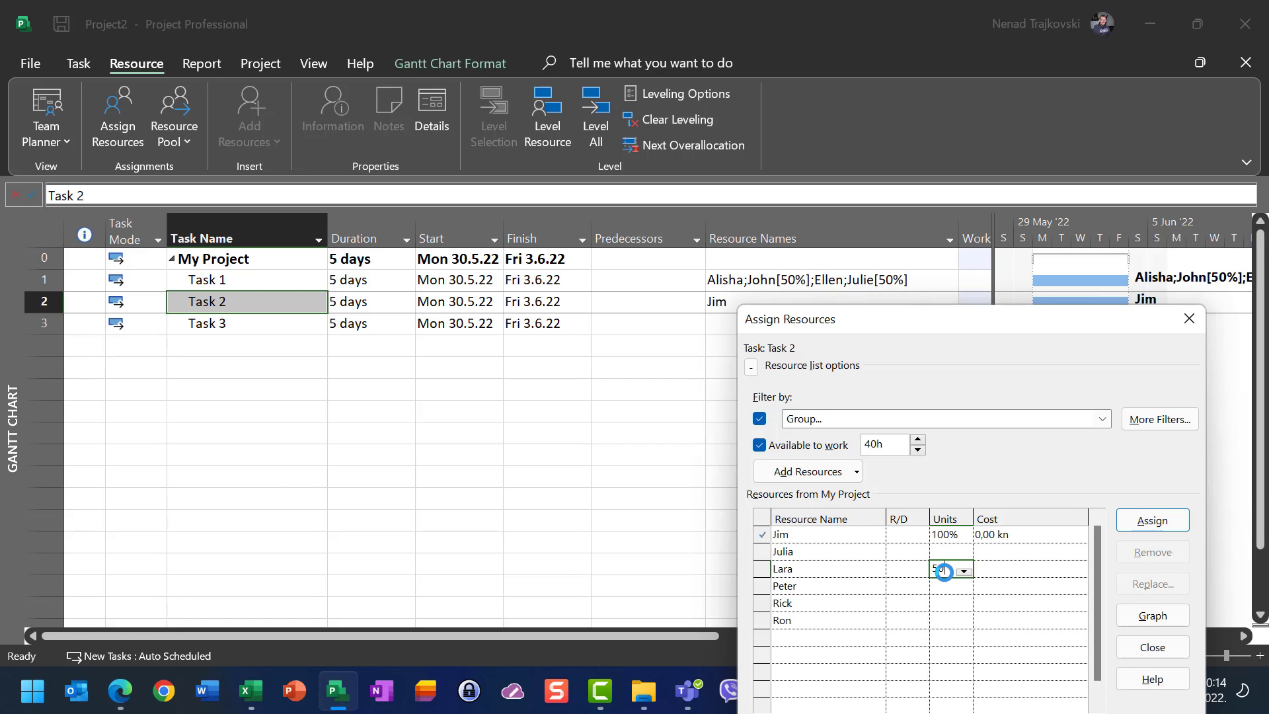
pyautogui.write('50')
pyautogui.click(1140, 519)
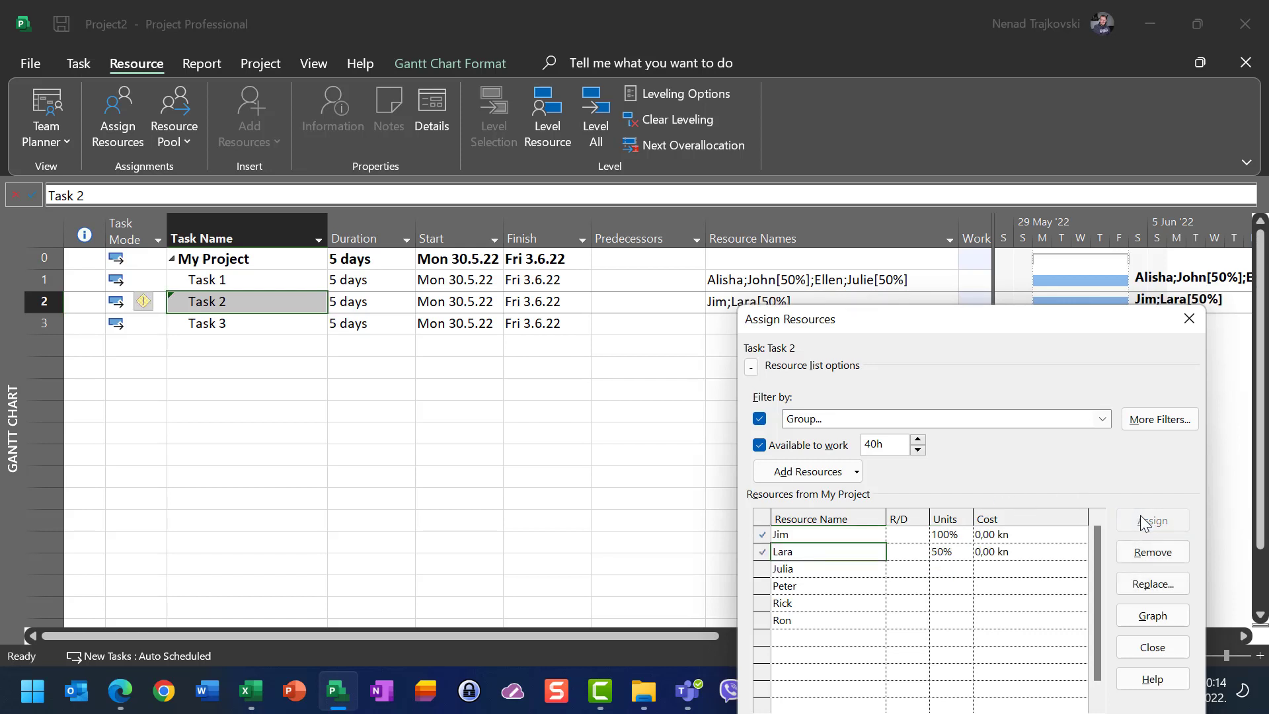
# Step: Change the resource list's group filter to TEST, keeping the 40h availability condition
pyautogui.click(957, 418)
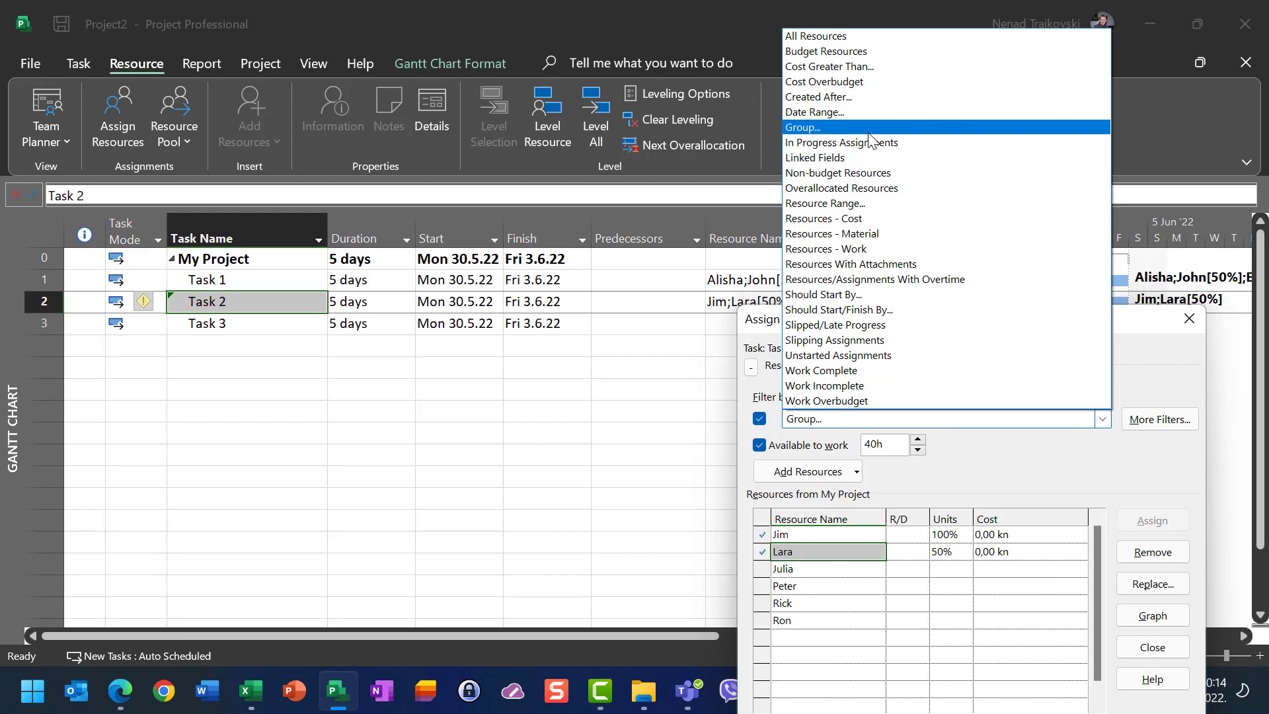
pyautogui.click(869, 128)
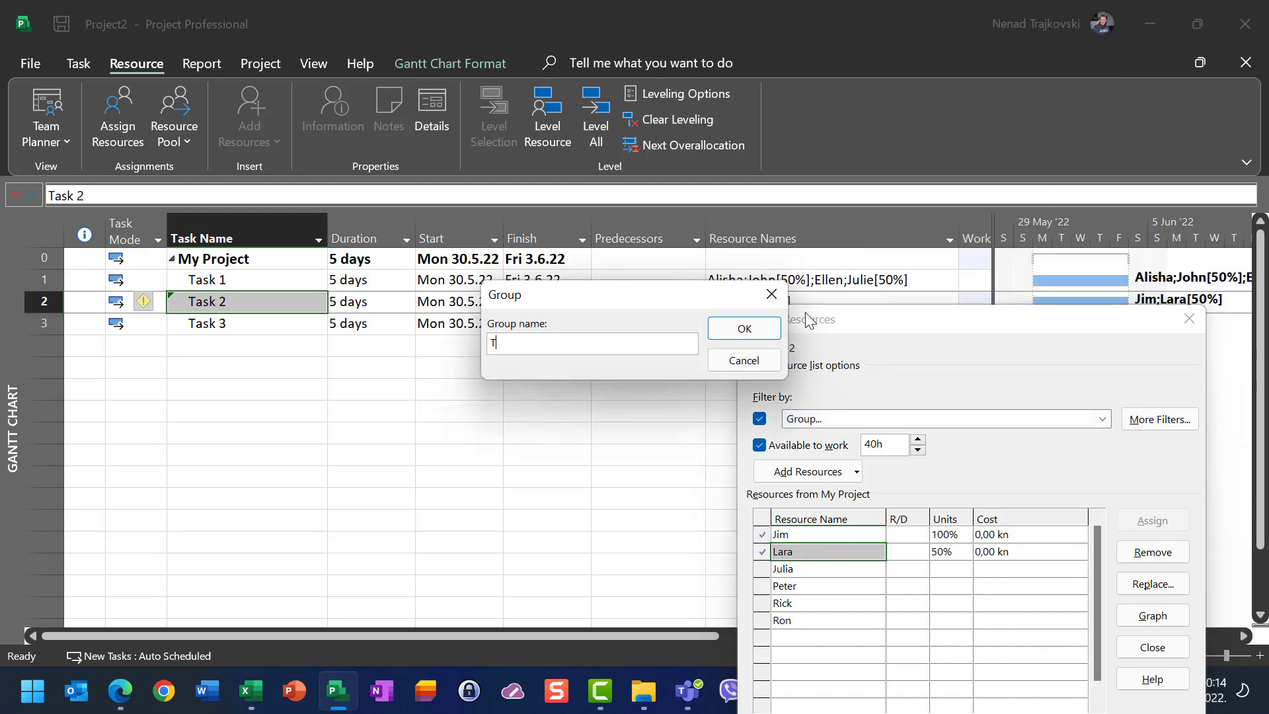
pyautogui.click(772, 328)
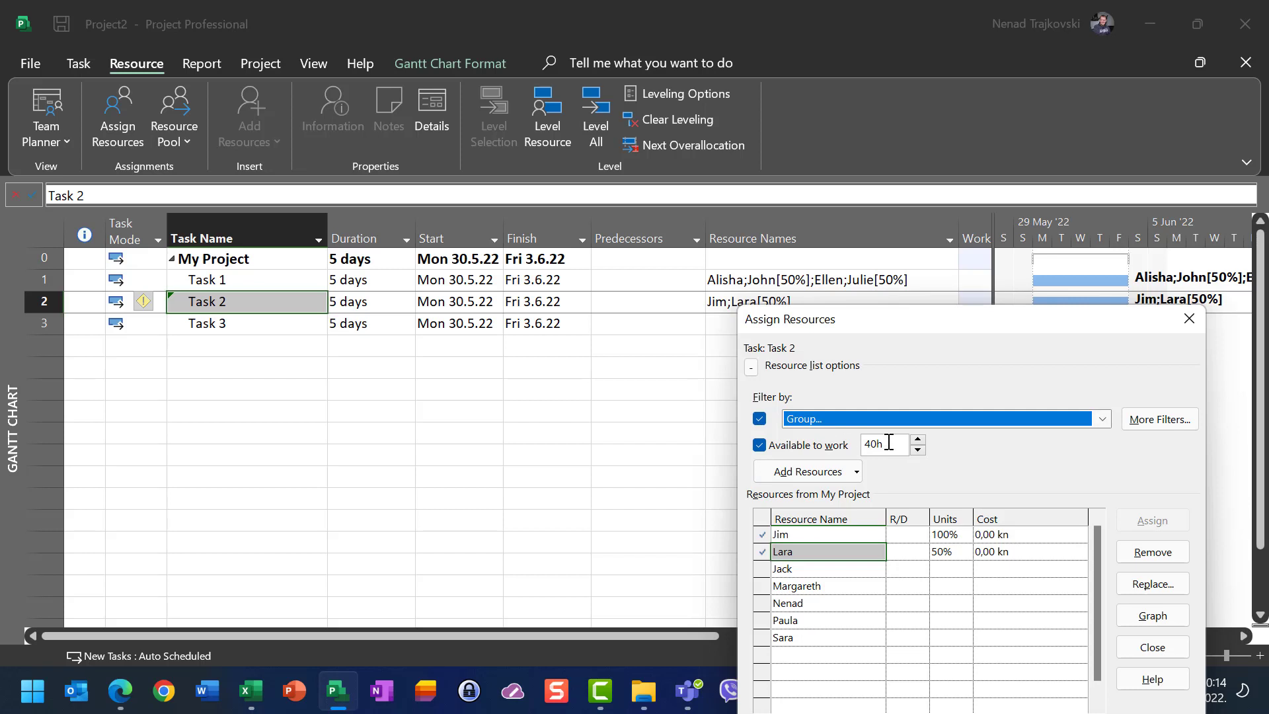
# Step: Assign the first available TEST resource to Task 2 at 100% units and the second at 50%
pyautogui.click(959, 569)
pyautogui.write('100')
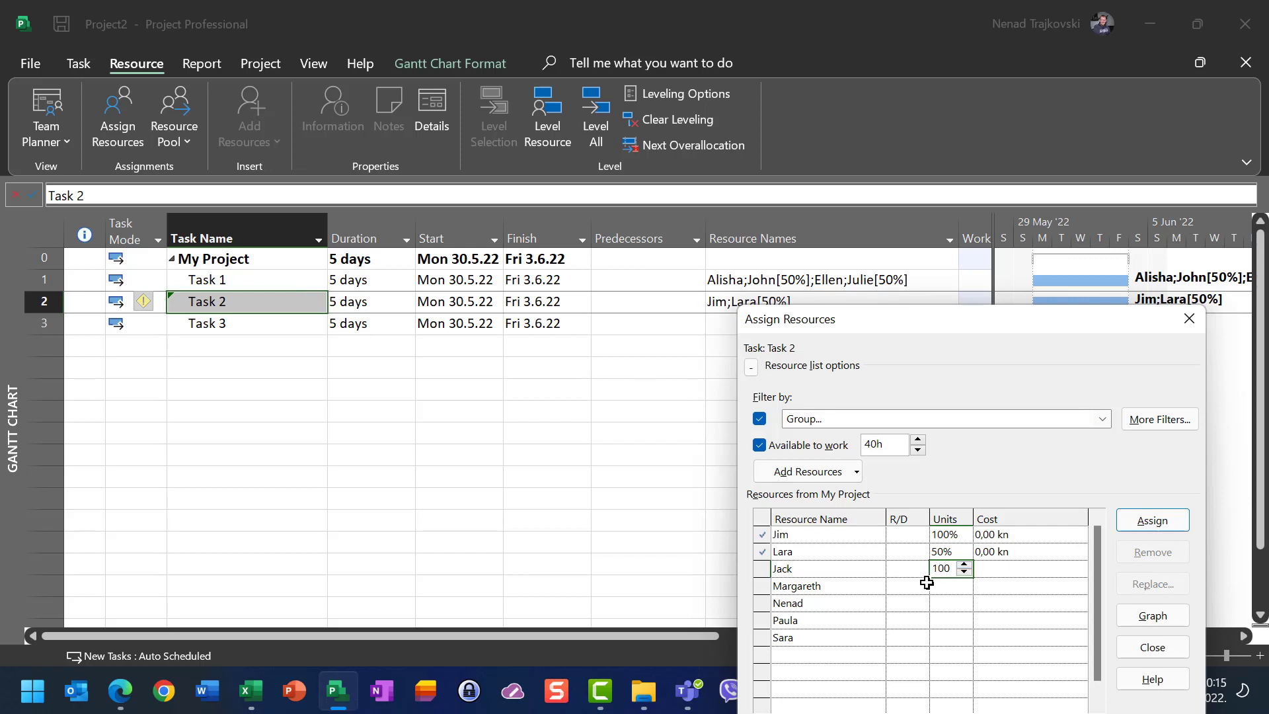
pyautogui.click(943, 586)
pyautogui.write('50')
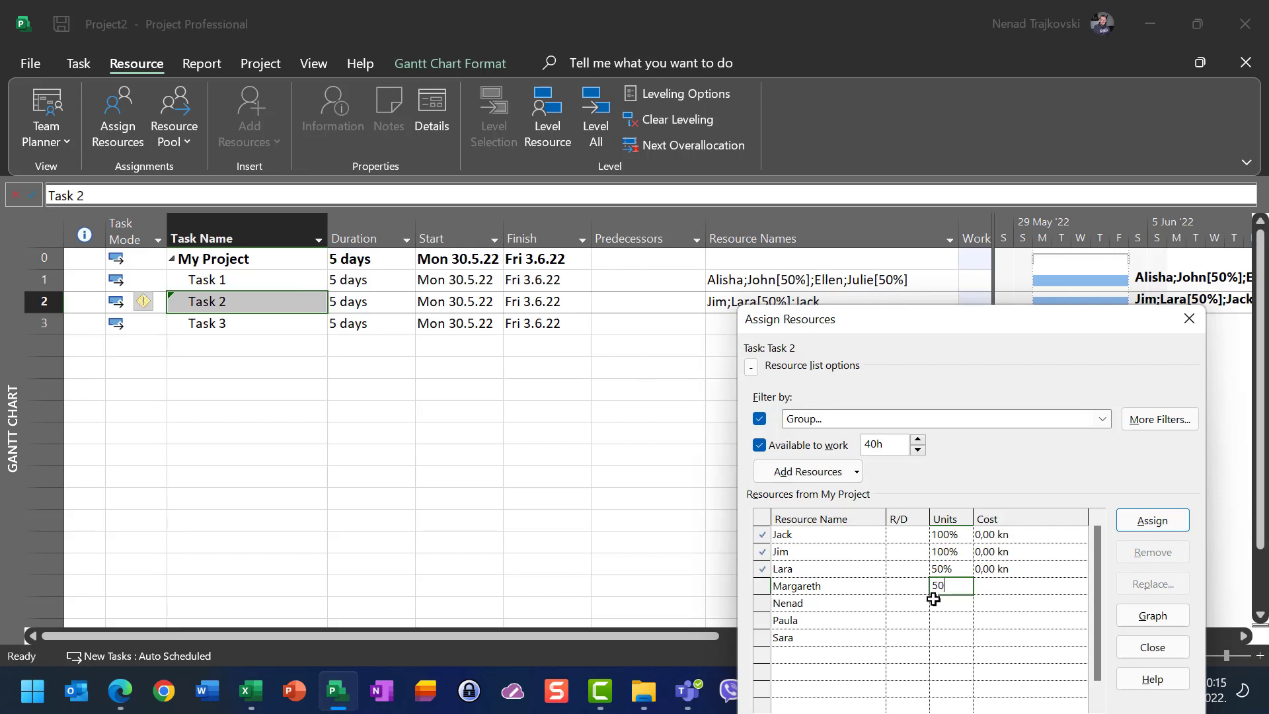
pyautogui.click(1152, 521)
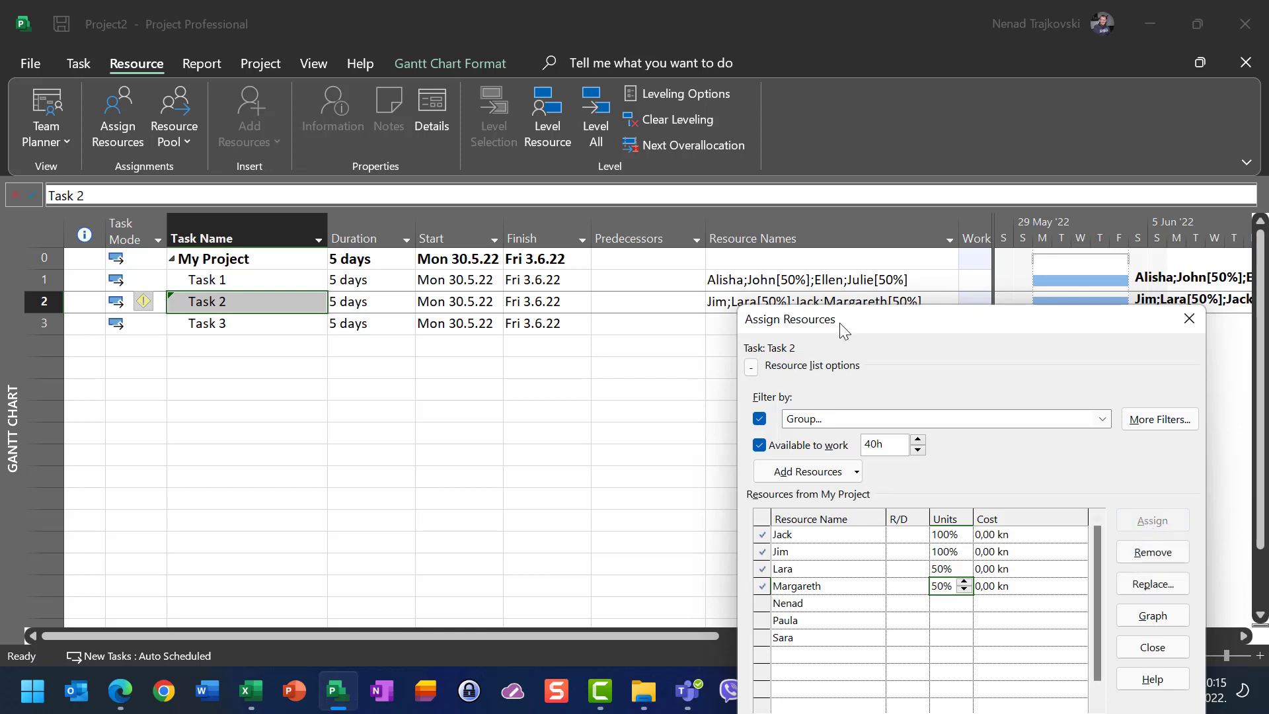
# Step: Turn off the group and availability filters and close the assignment dialog
pyautogui.click(759, 418)
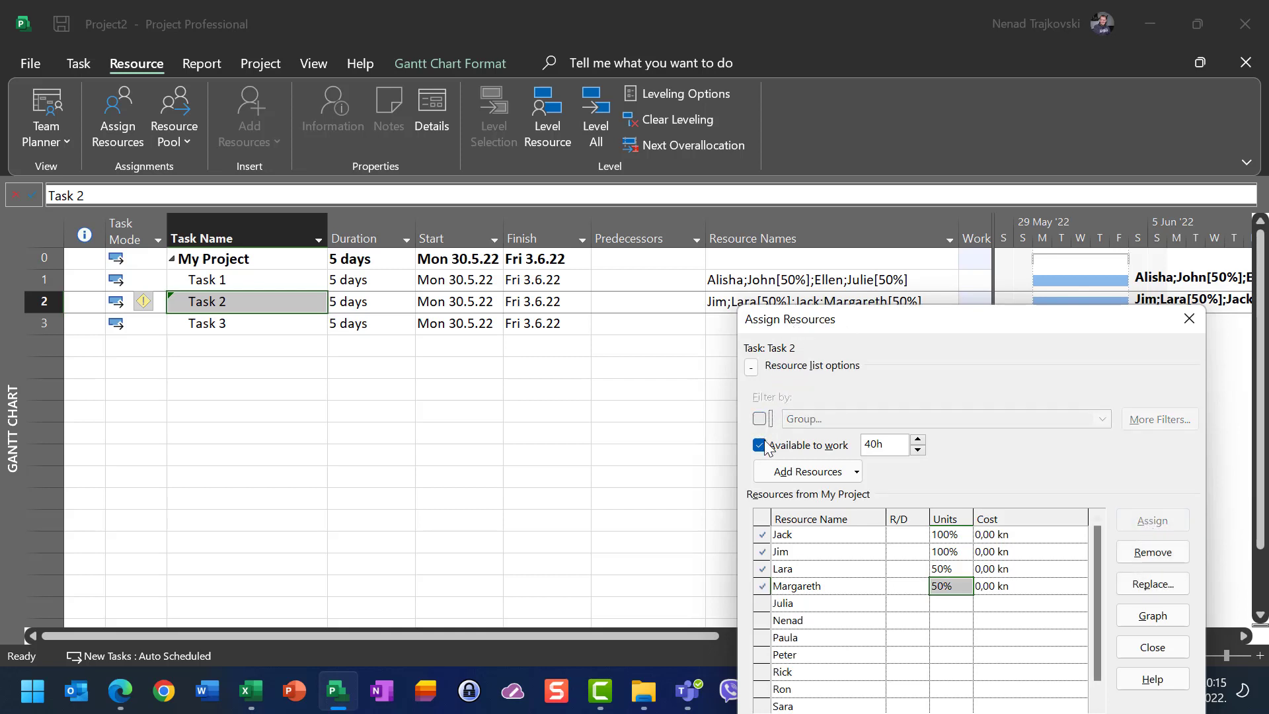
pyautogui.click(759, 445)
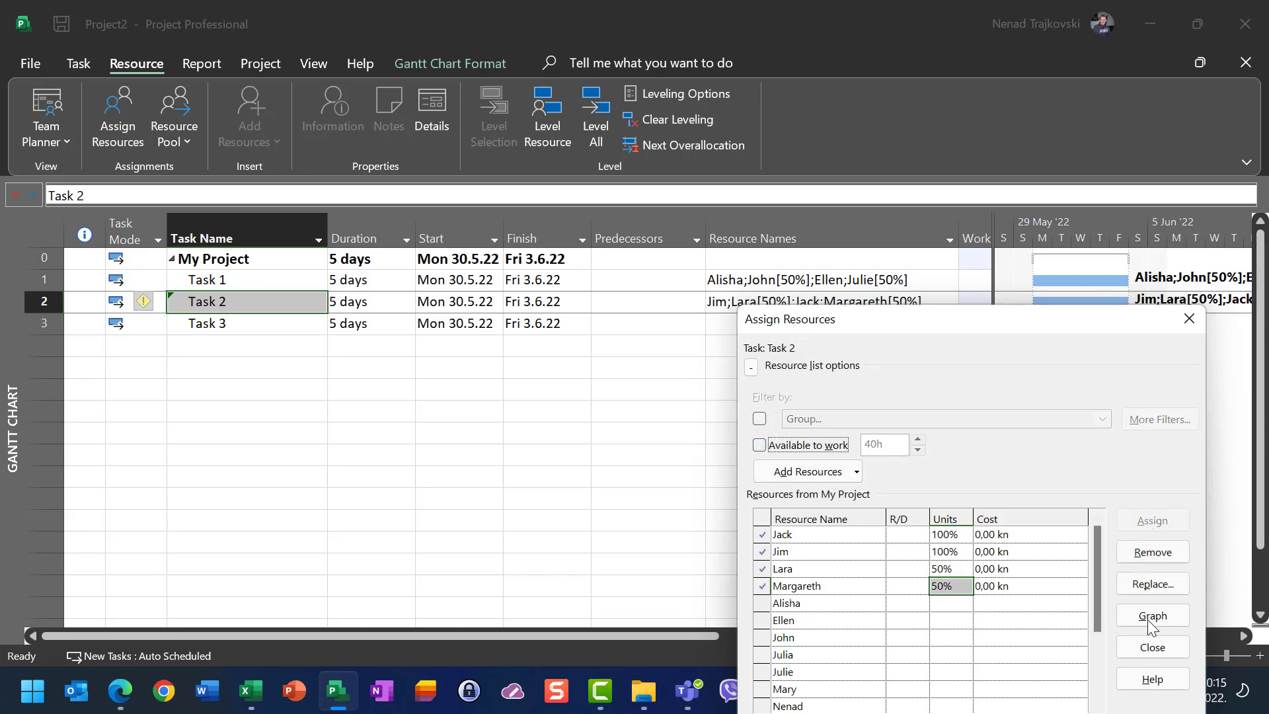
pyautogui.click(1149, 651)
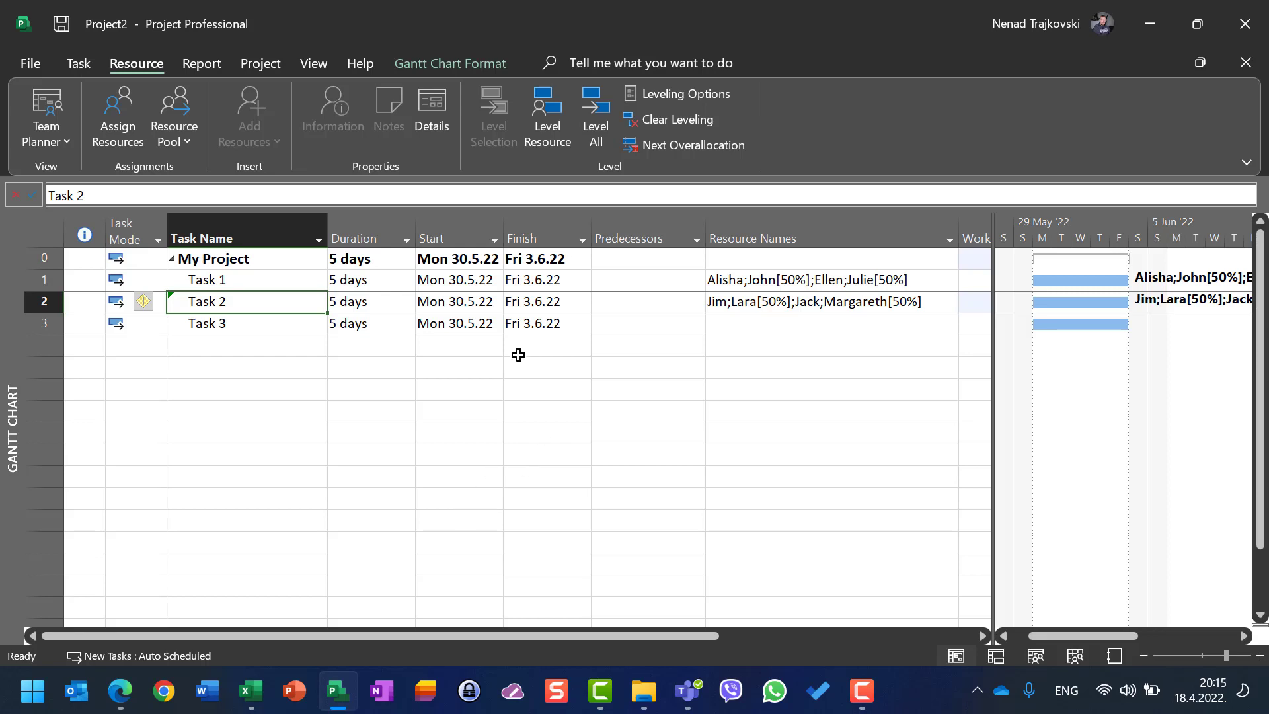
# Step: Open the Resource Sheet and set the group of resource 13 to DVE
pyautogui.click(327, 70)
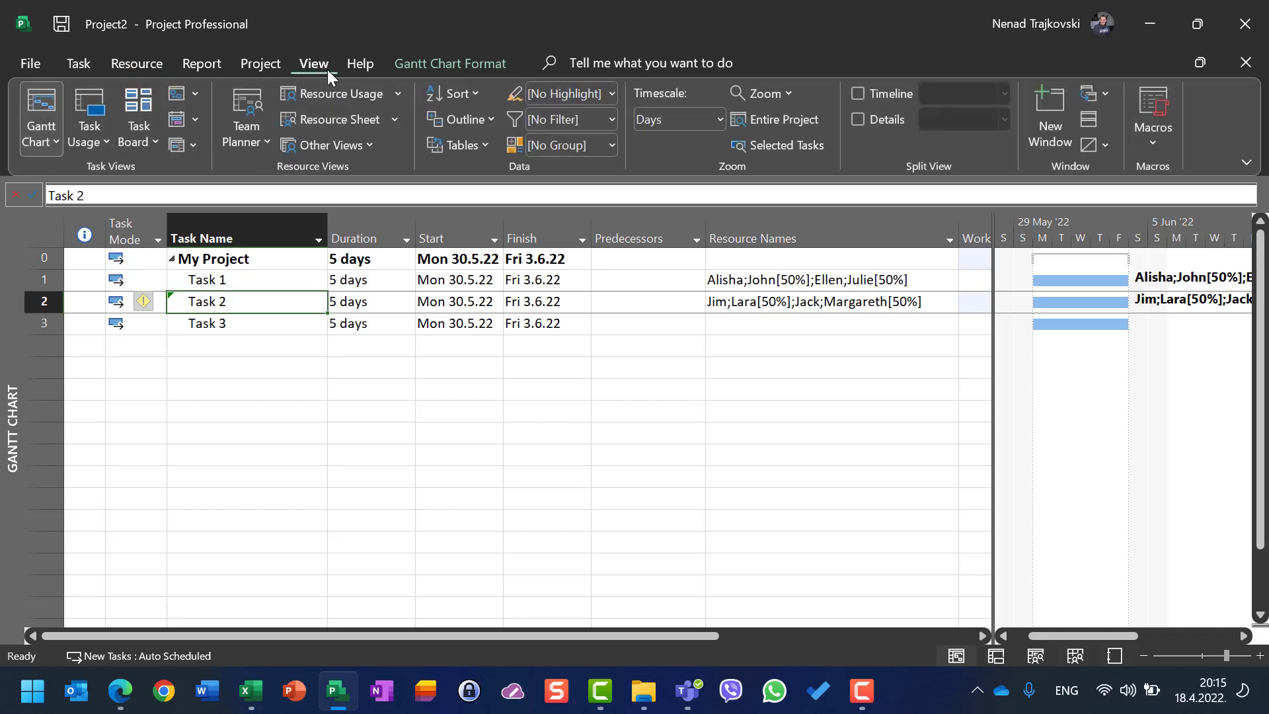
pyautogui.click(326, 121)
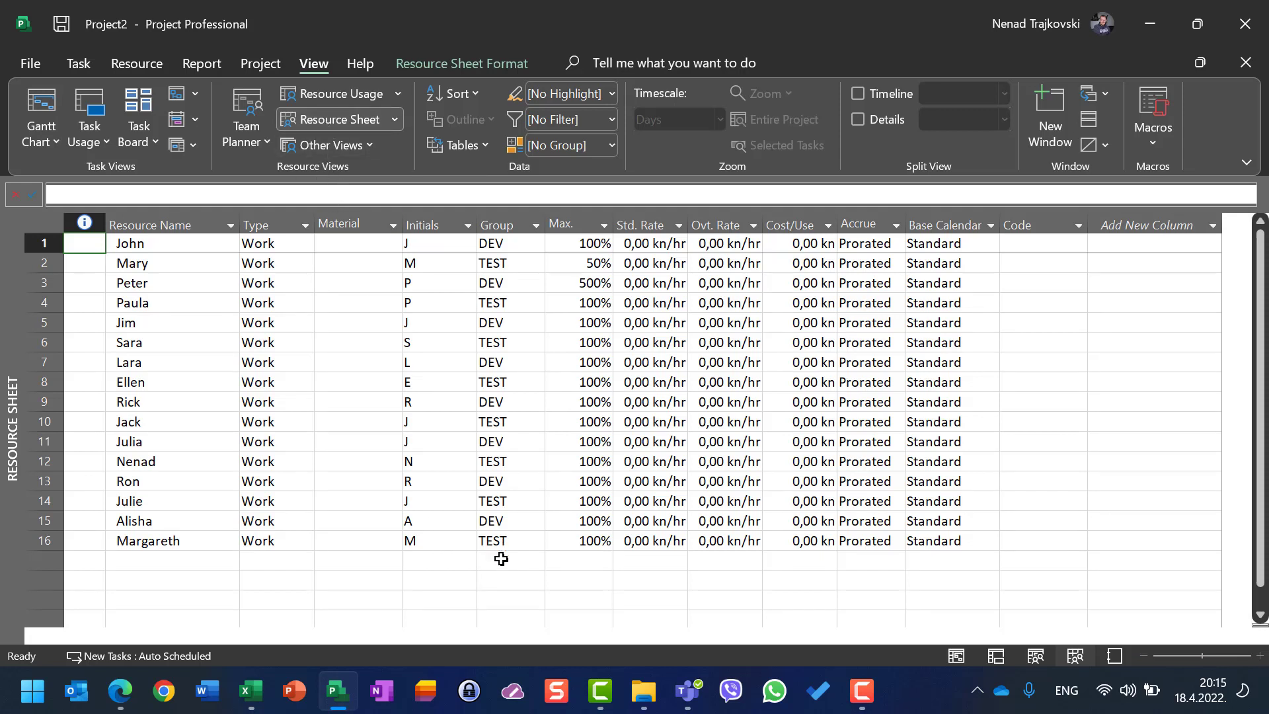
pyautogui.click(487, 484)
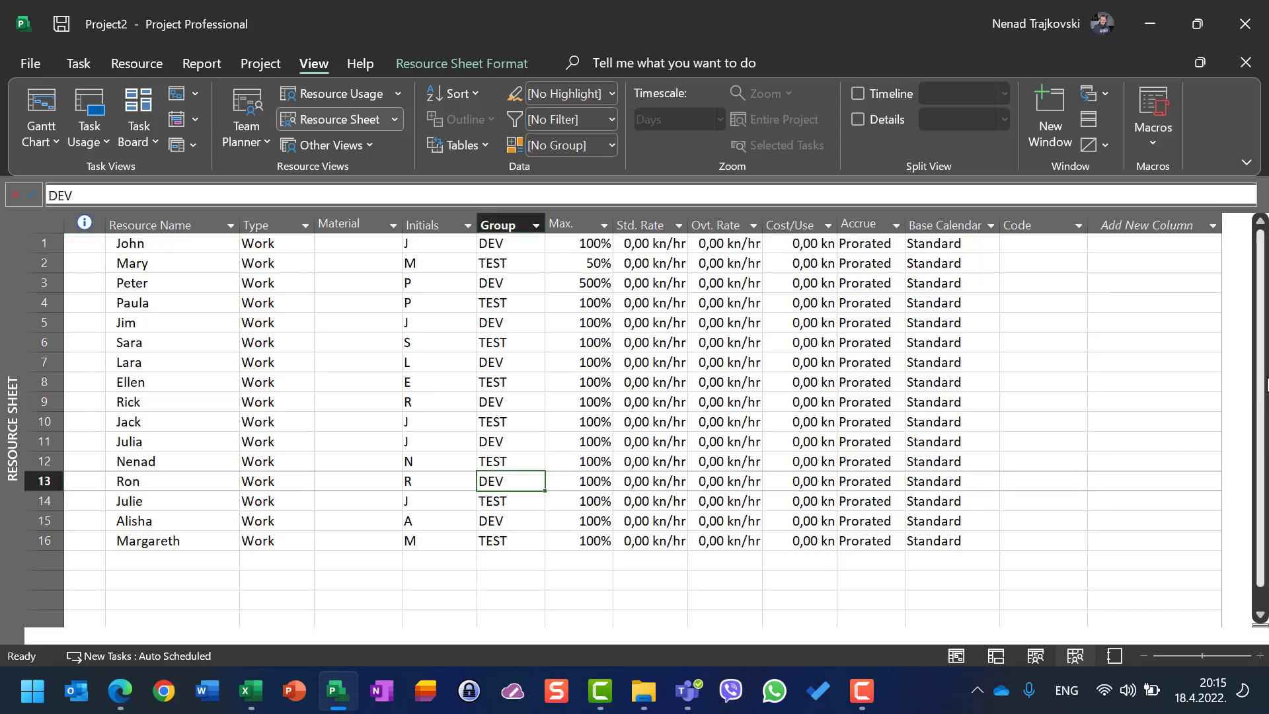
pyautogui.write('DVE')
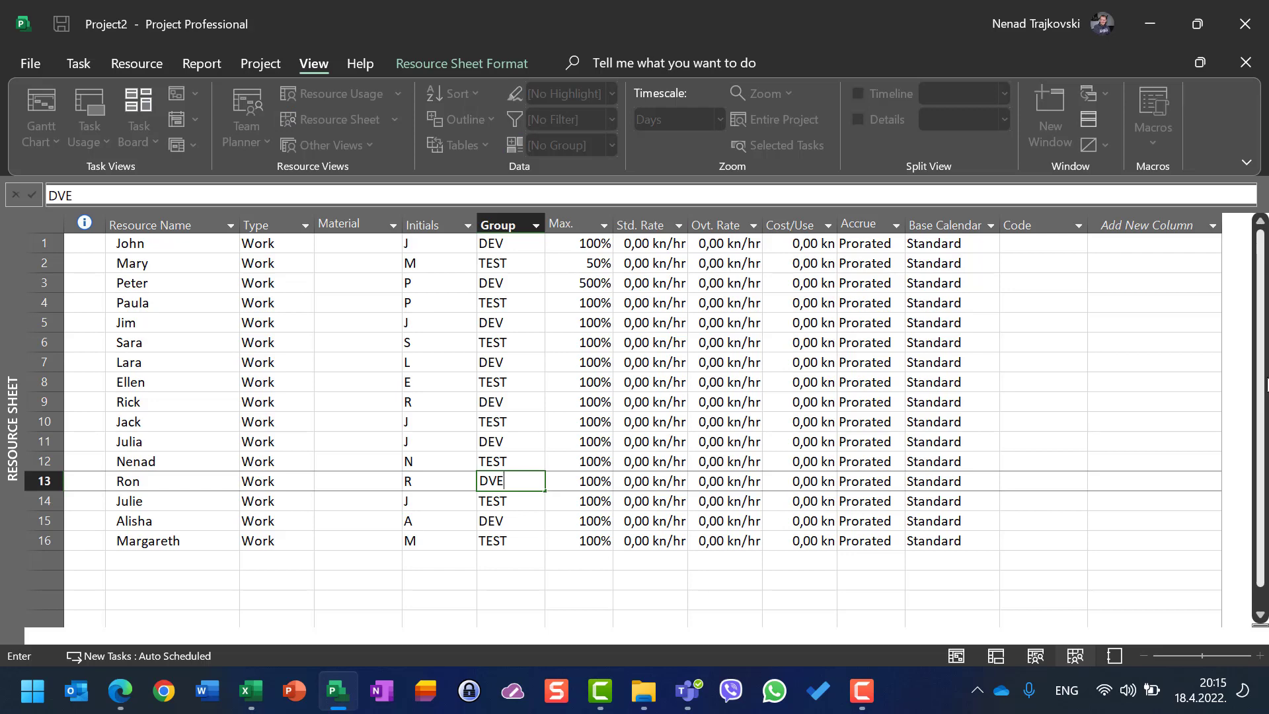
# Step: Set the group of resource 12 to TST and return to the Gantt Chart view
pyautogui.press('Up')
pyautogui.write('T')
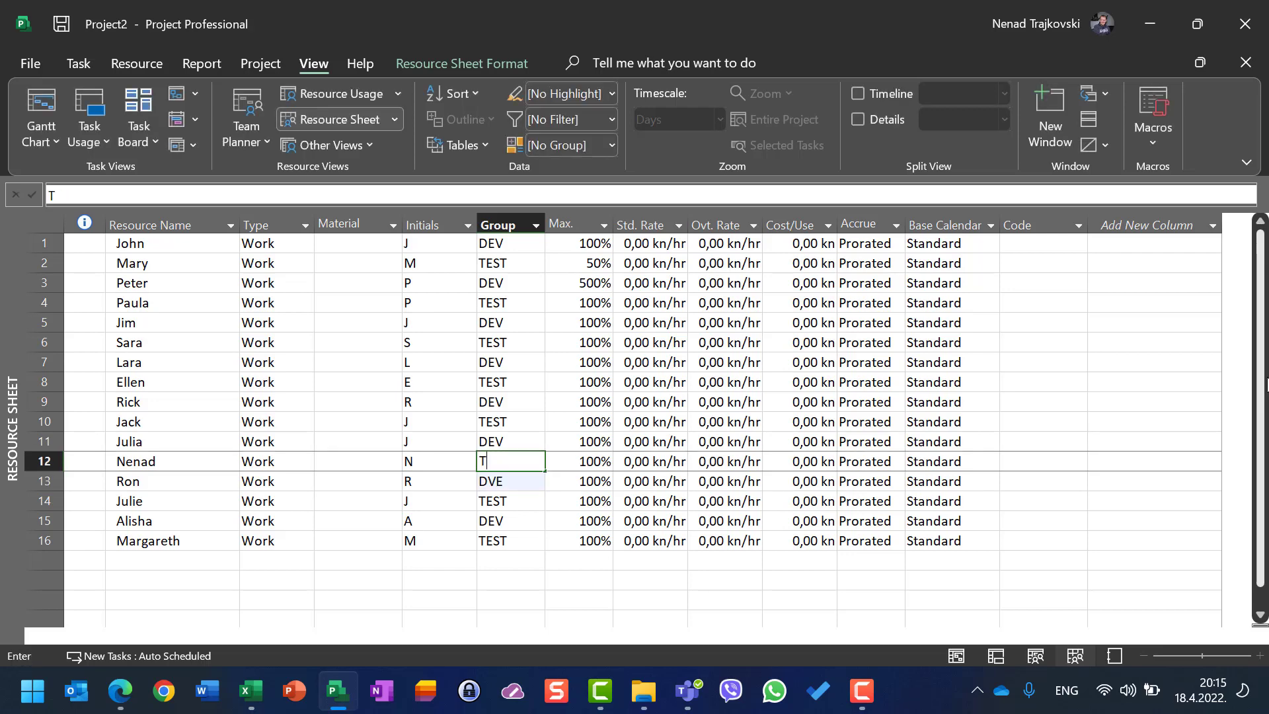
pyautogui.write('S')
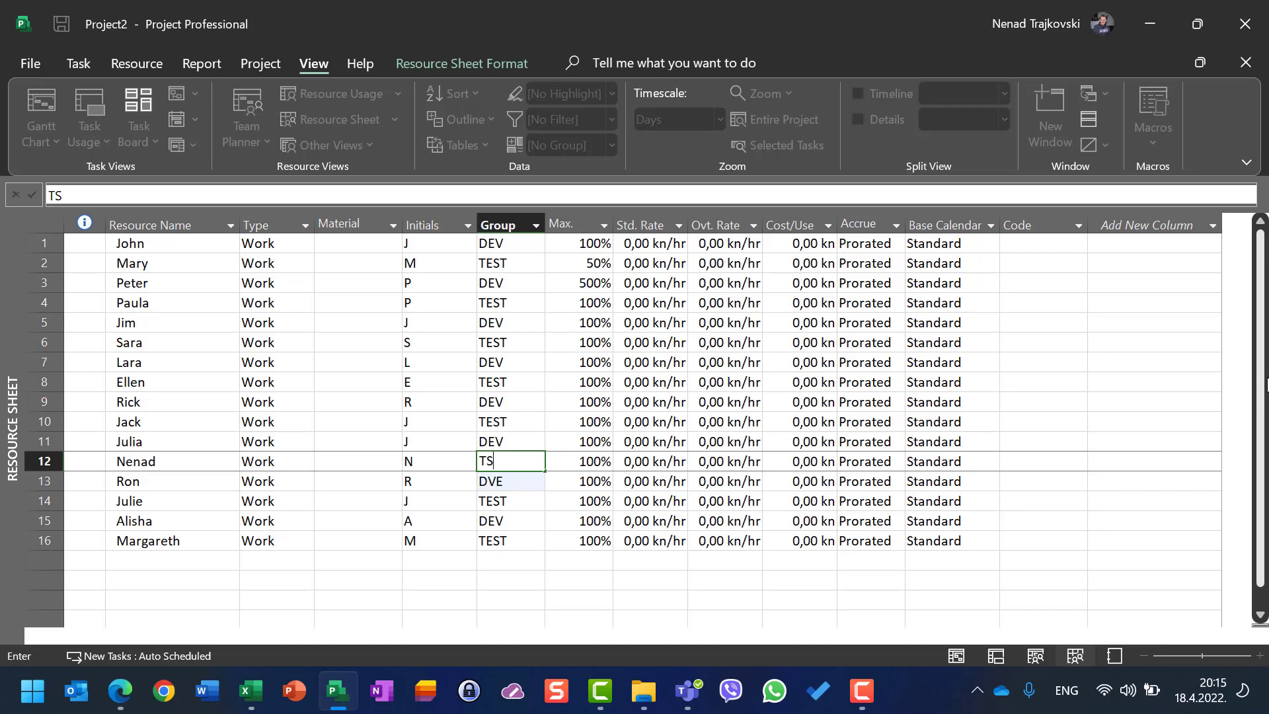
pyautogui.write('T')
pyautogui.press('Return')
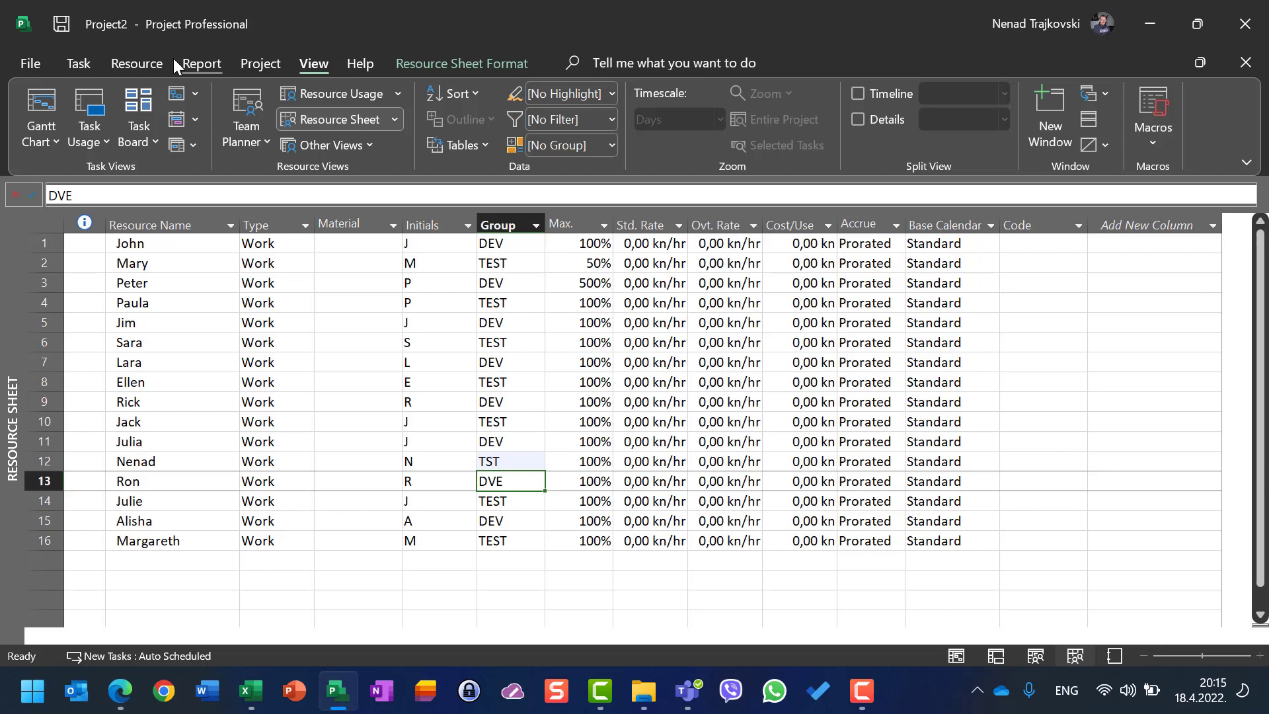
pyautogui.click(57, 103)
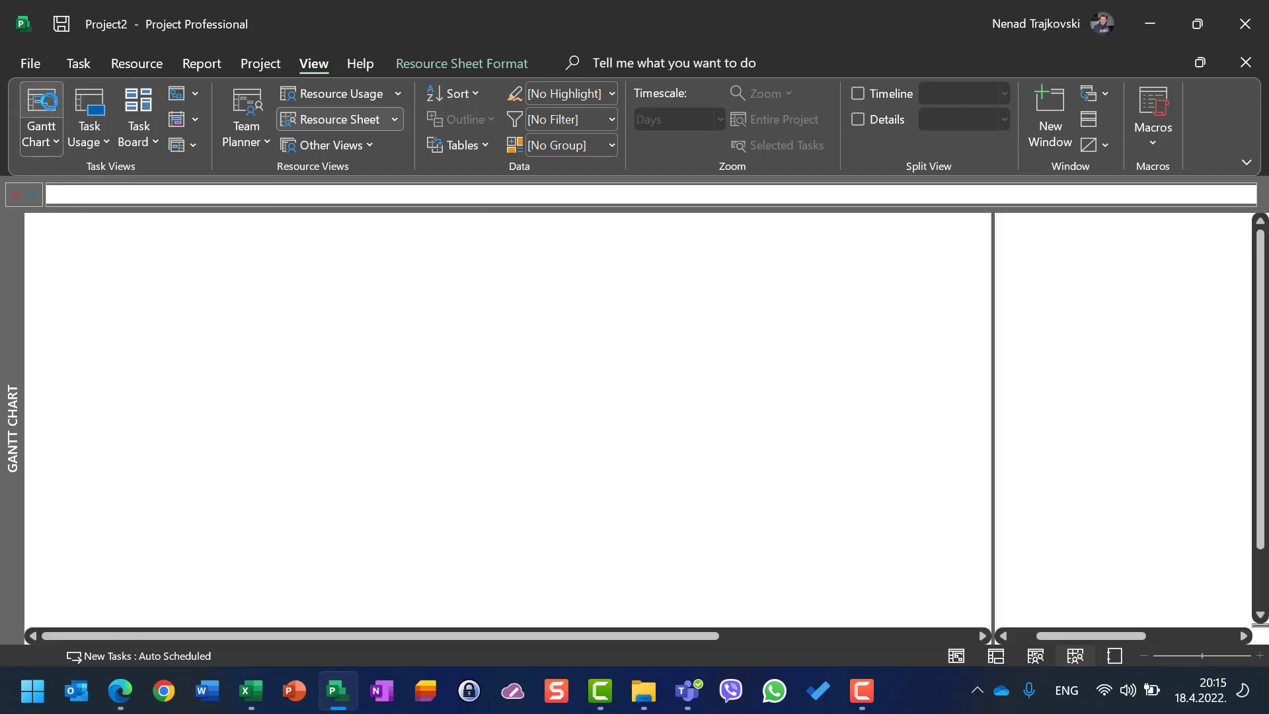
# Step: Open the Assign Resources dialog for Task 3 and filter the resource list by the group DEV
pyautogui.click(30, 323)
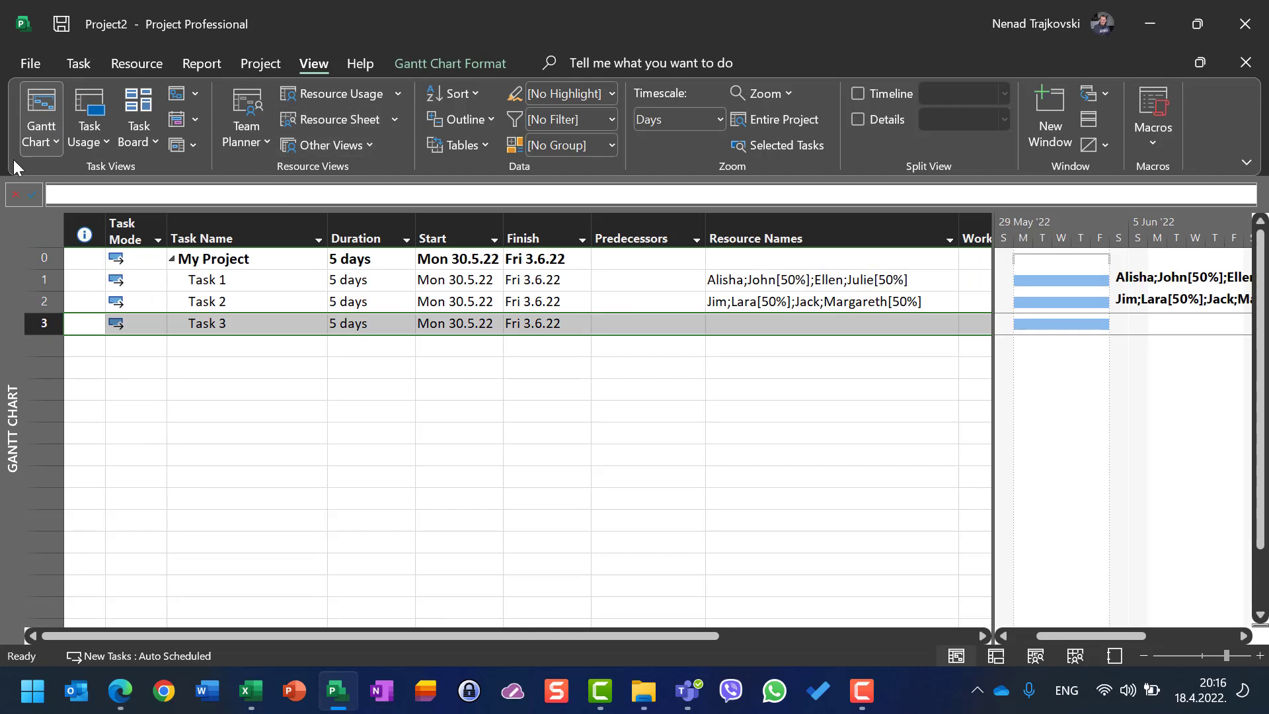
pyautogui.click(152, 71)
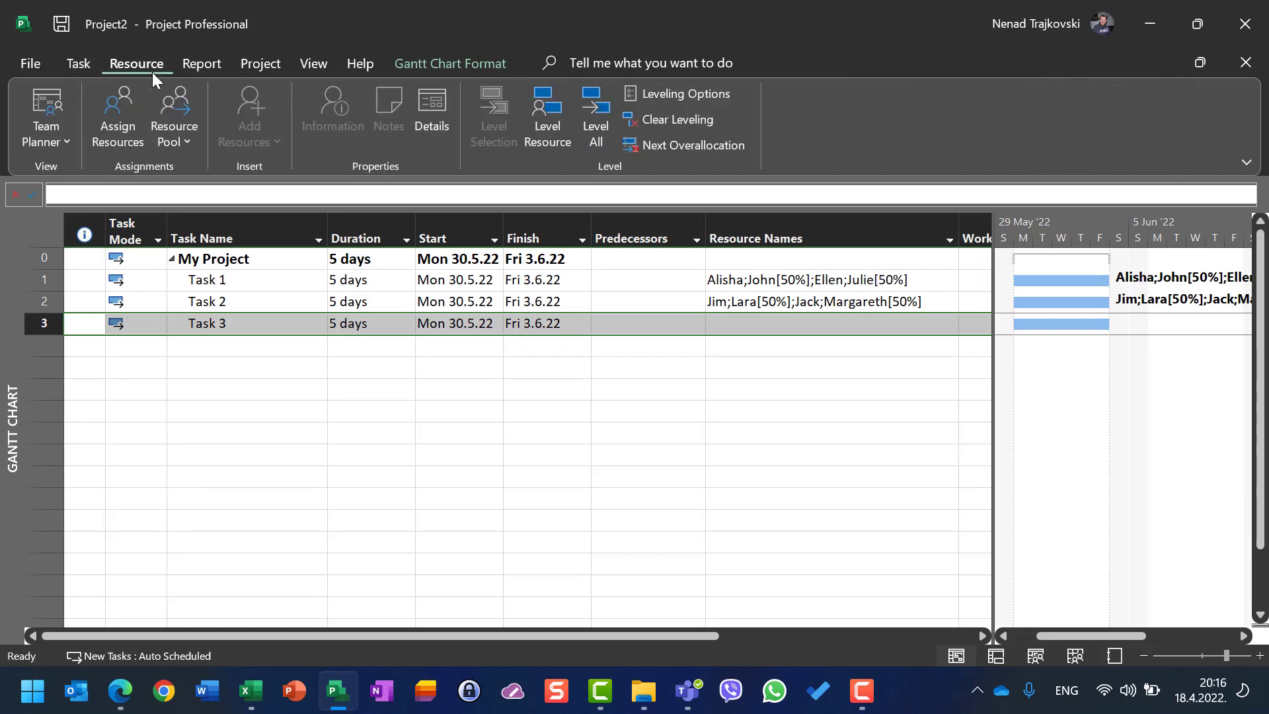
pyautogui.click(124, 107)
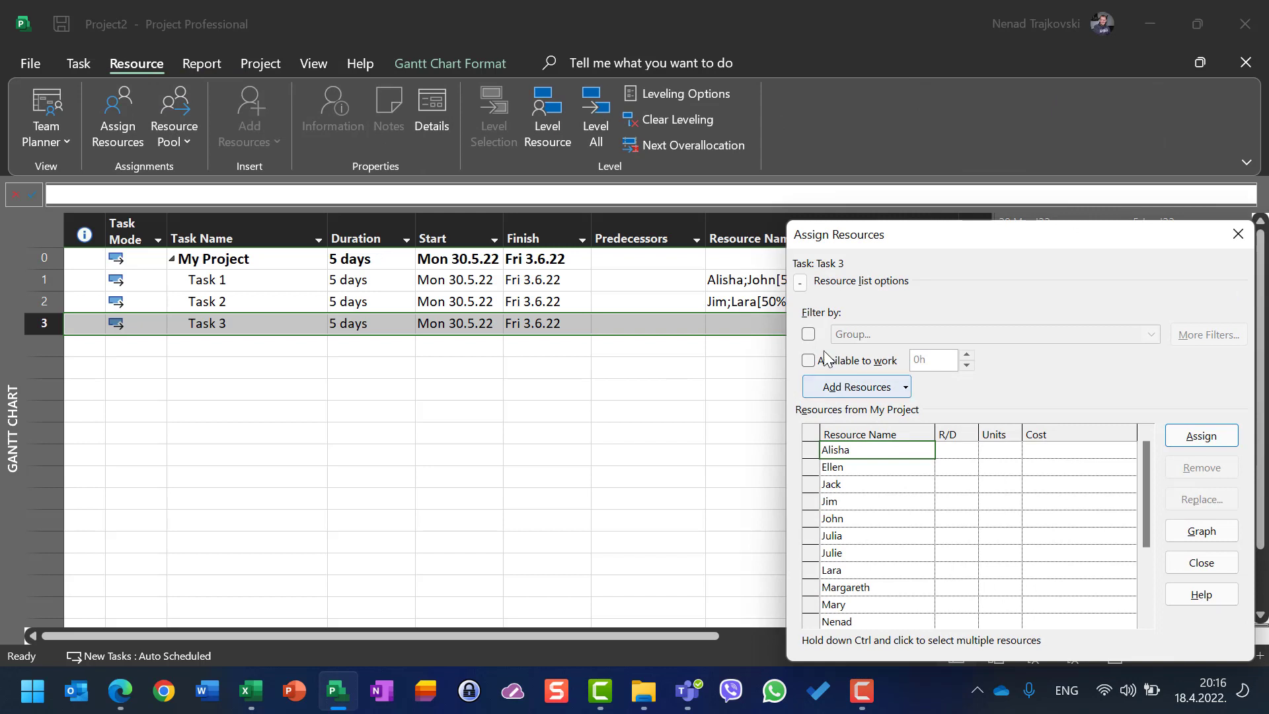
pyautogui.click(807, 334)
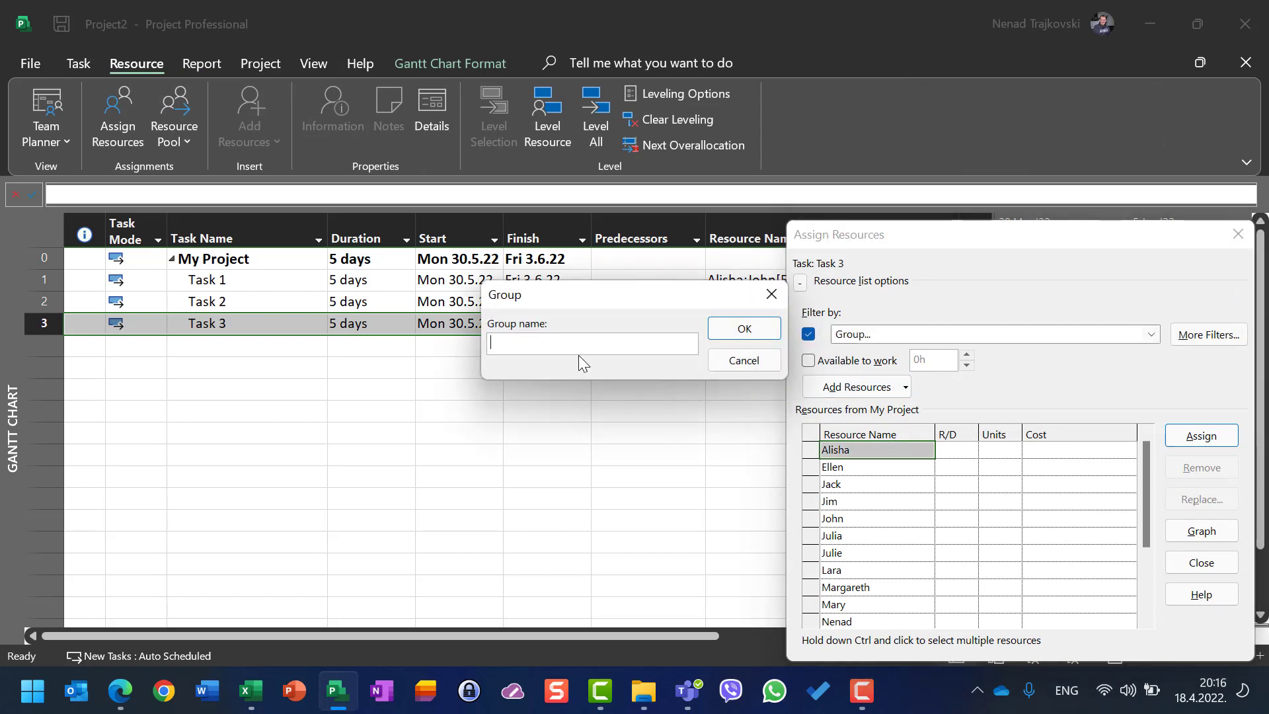
pyautogui.write('DEV')
pyautogui.press('Return')
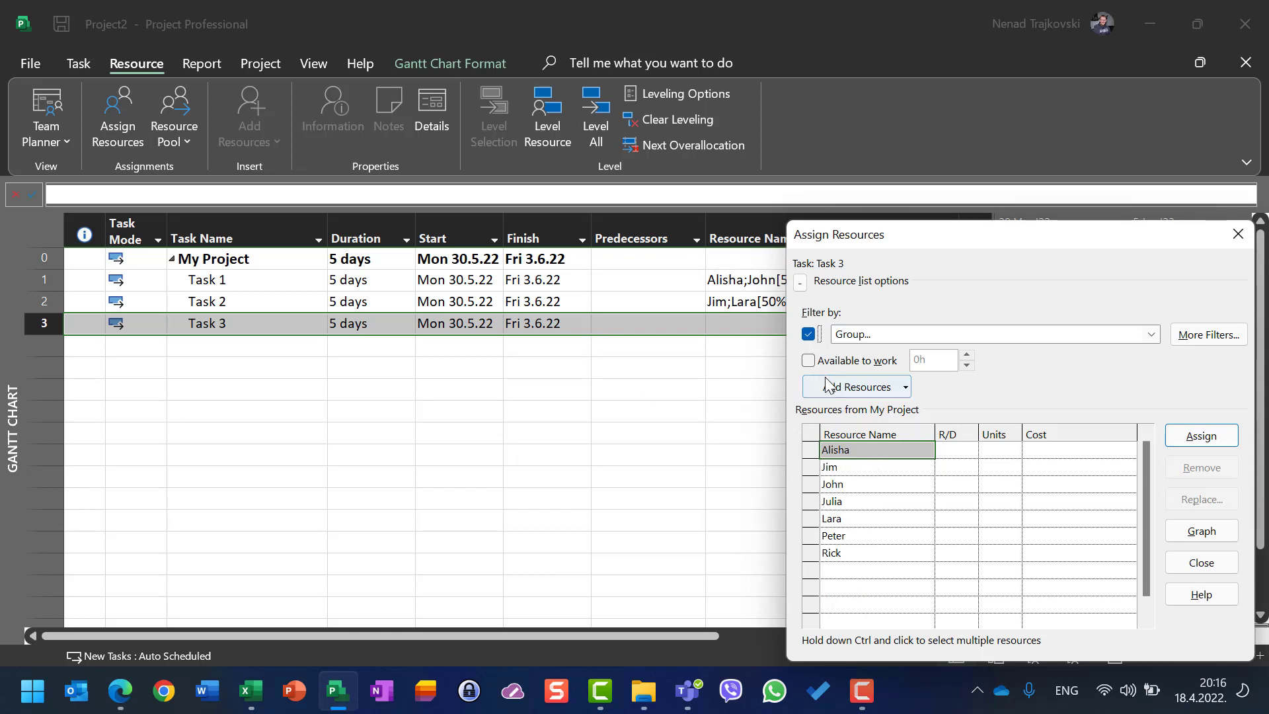
# Step: Filter the resource list for Task 3 by the incomplete group name TES
pyautogui.click(1155, 337)
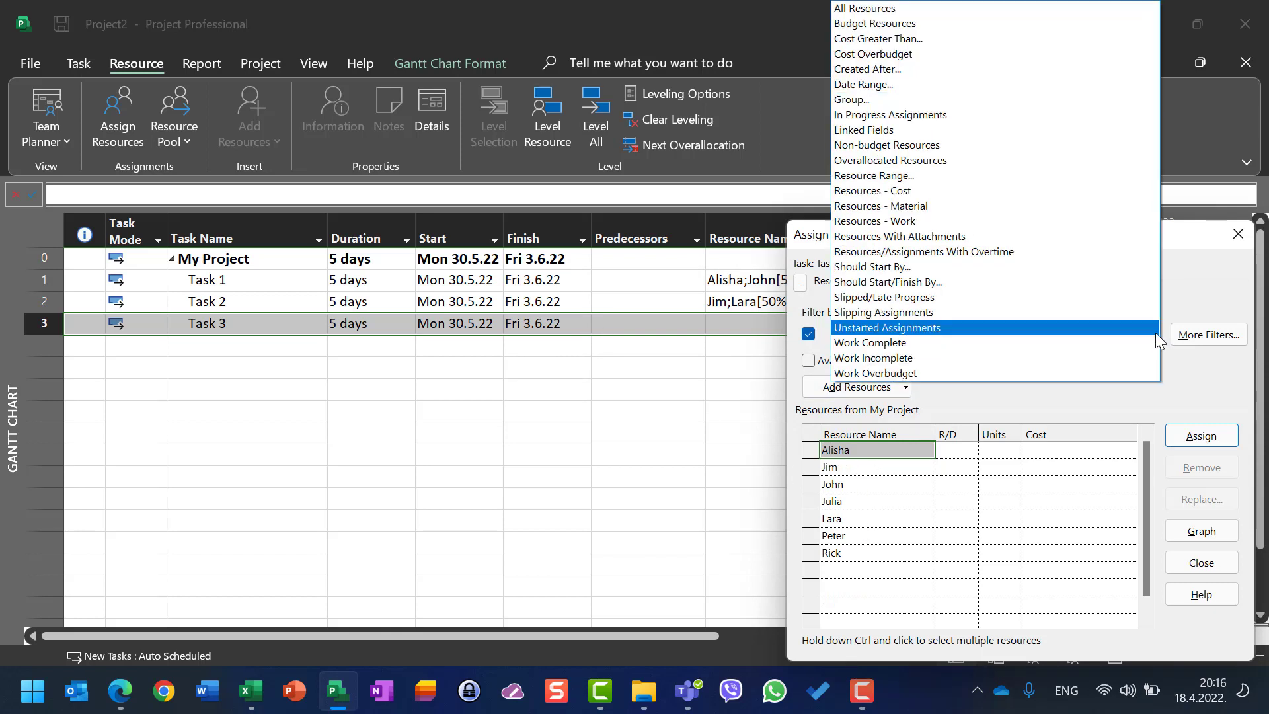
pyautogui.click(852, 101)
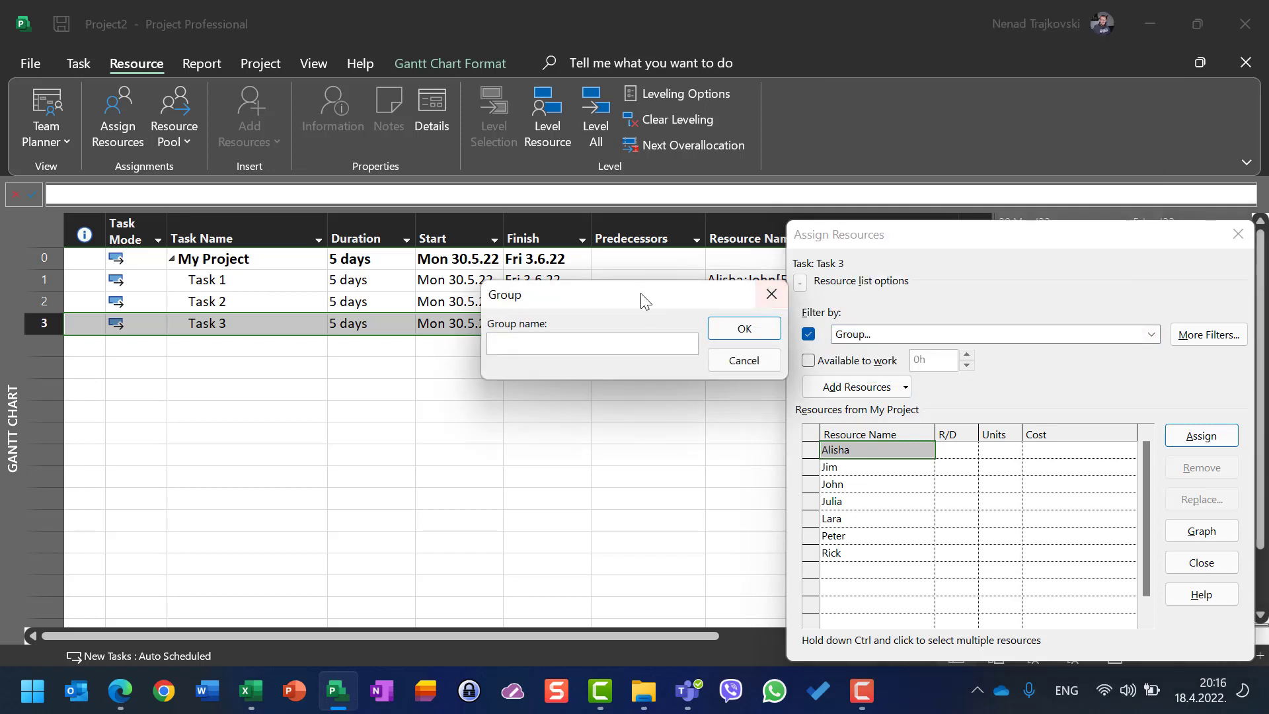
pyautogui.write('TES')
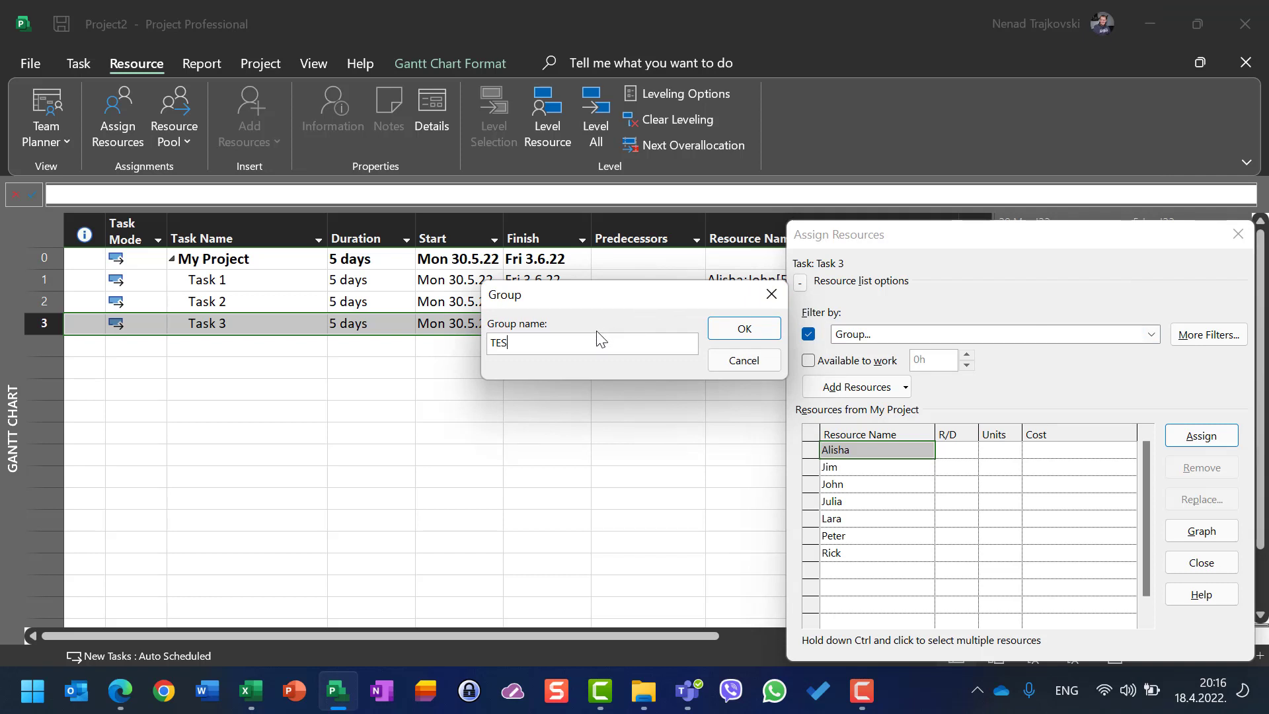
pyautogui.click(712, 330)
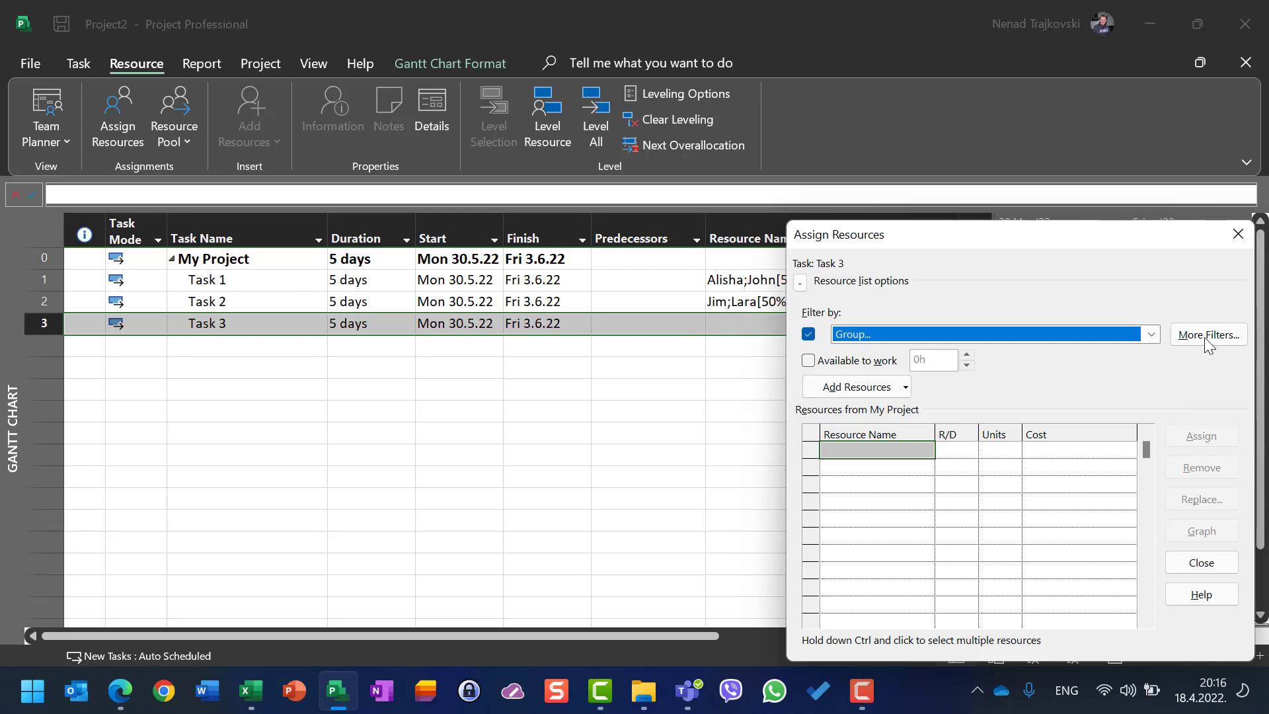
# Step: Filter the resource list for Task 3 with the wildcard group name TES*
pyautogui.click(1148, 336)
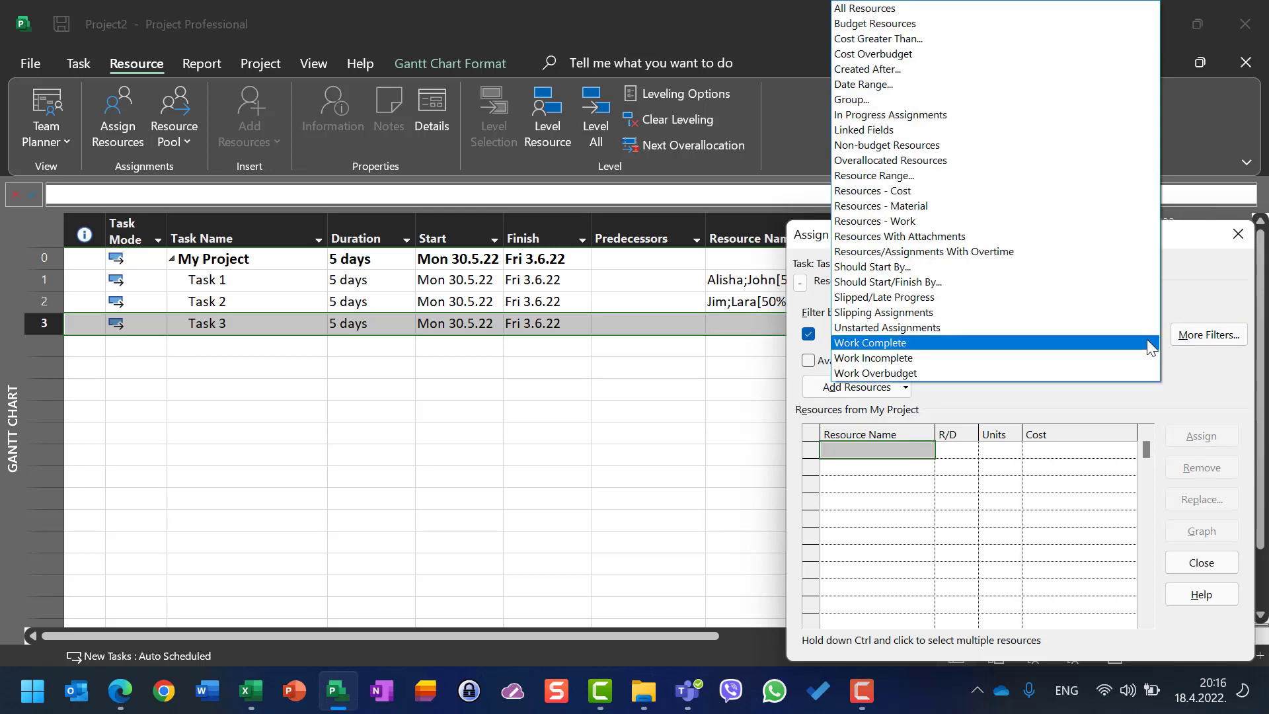
pyautogui.click(878, 104)
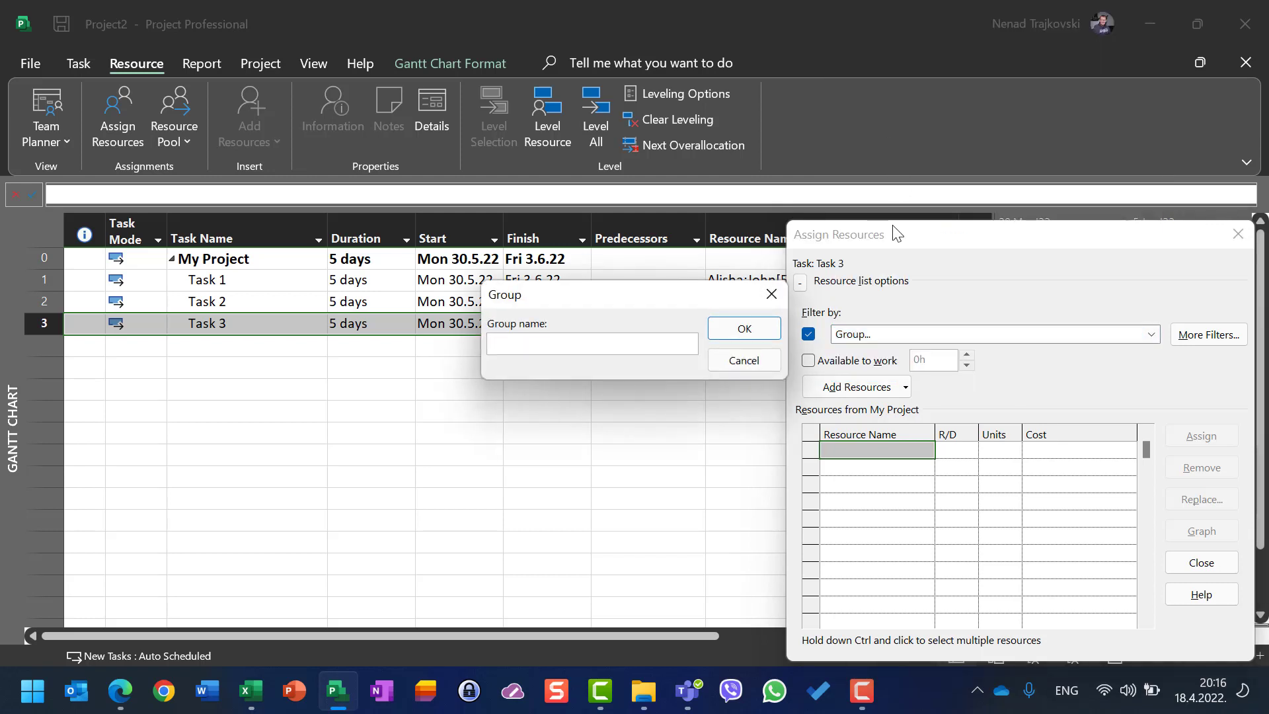
pyautogui.write('TES*')
pyautogui.press('Return')
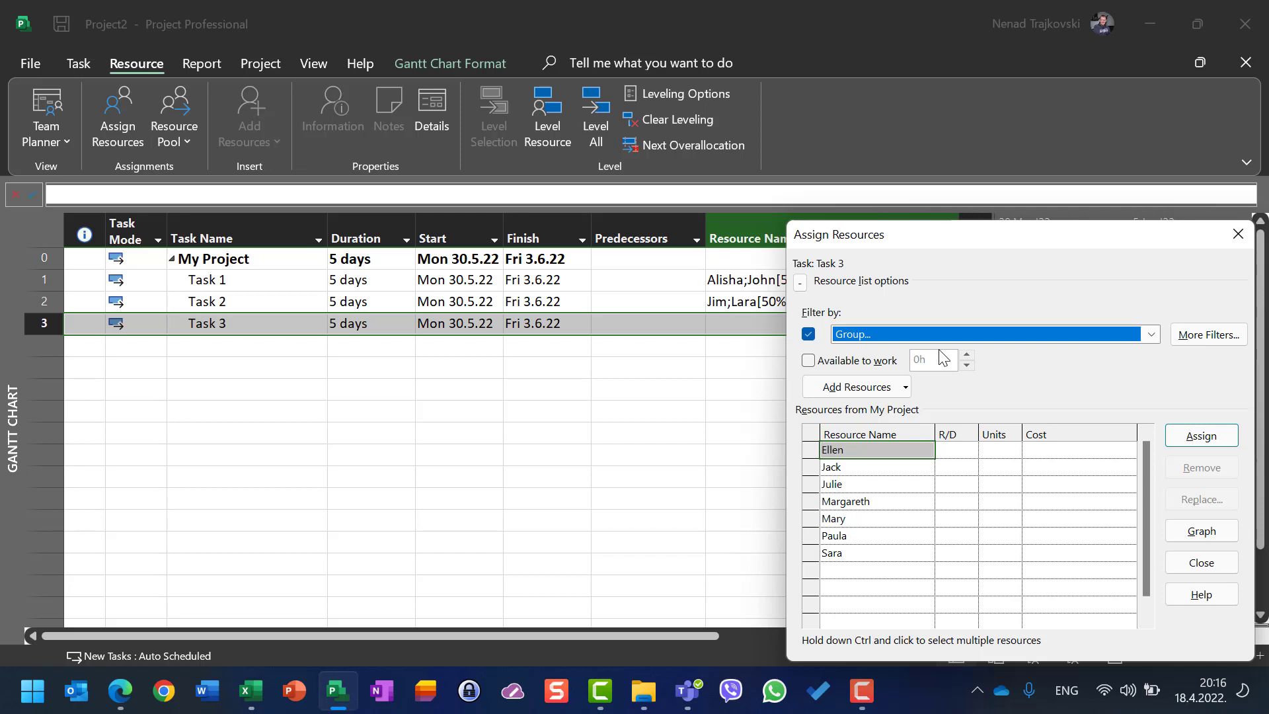
# Step: Close the assignment dialog and open the Resource Sheet to check the group names of the resources
pyautogui.click(1201, 563)
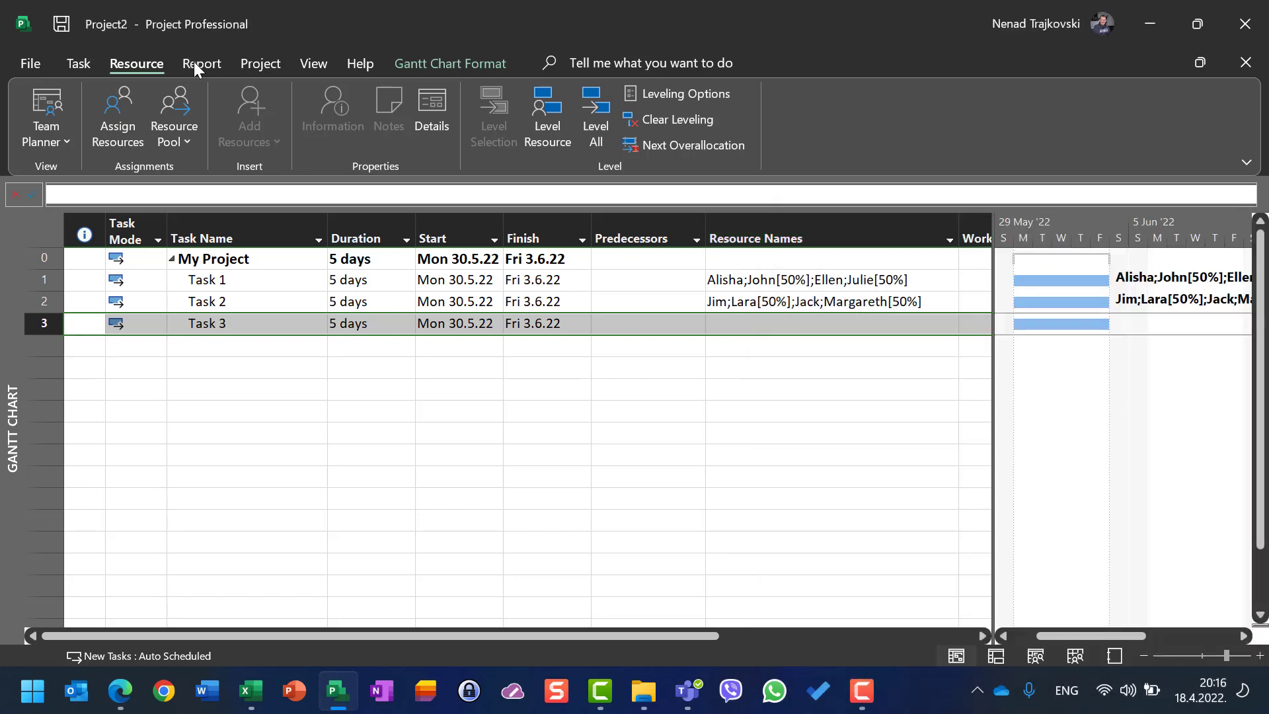
pyautogui.click(297, 62)
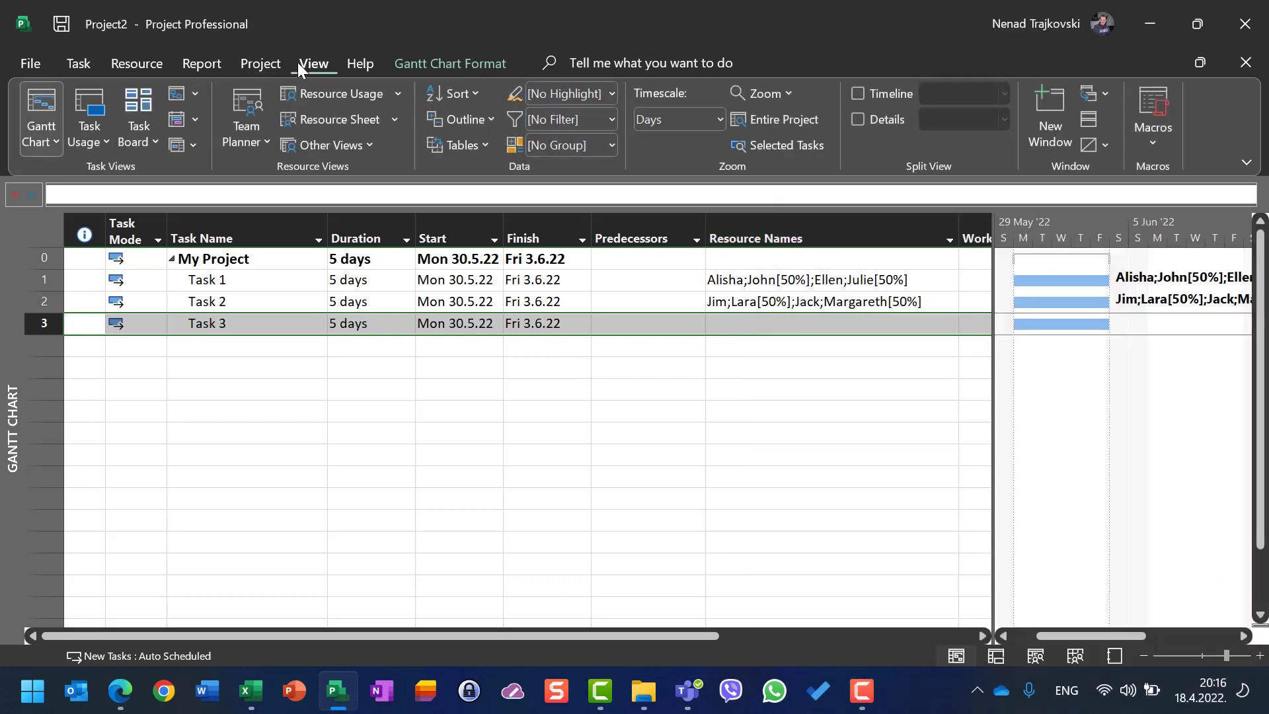
pyautogui.click(331, 113)
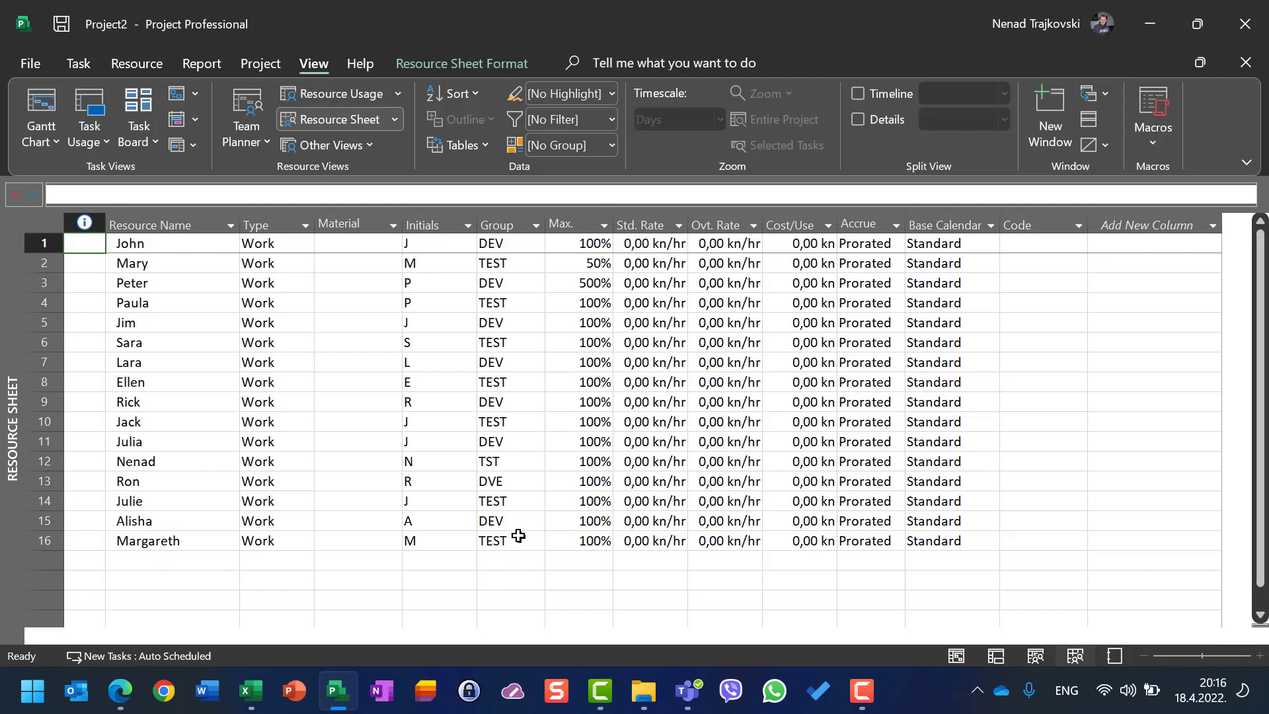
pyautogui.click(204, 460)
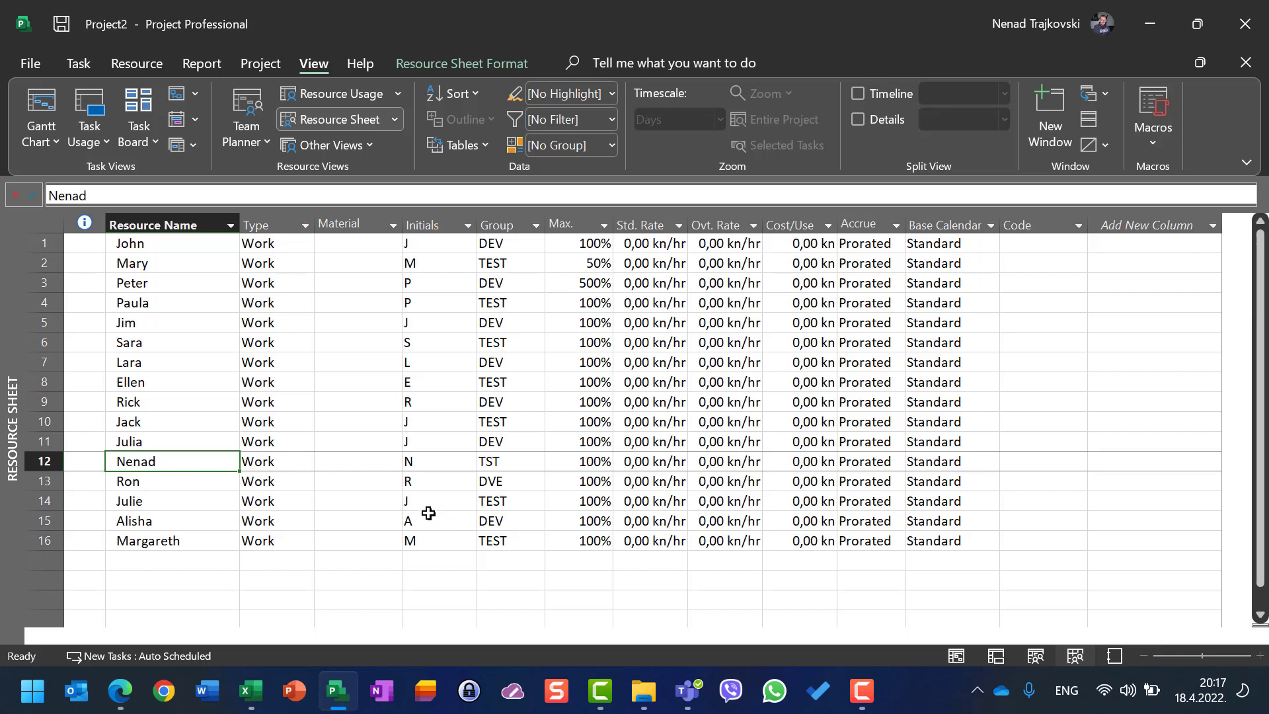
pyautogui.click(500, 501)
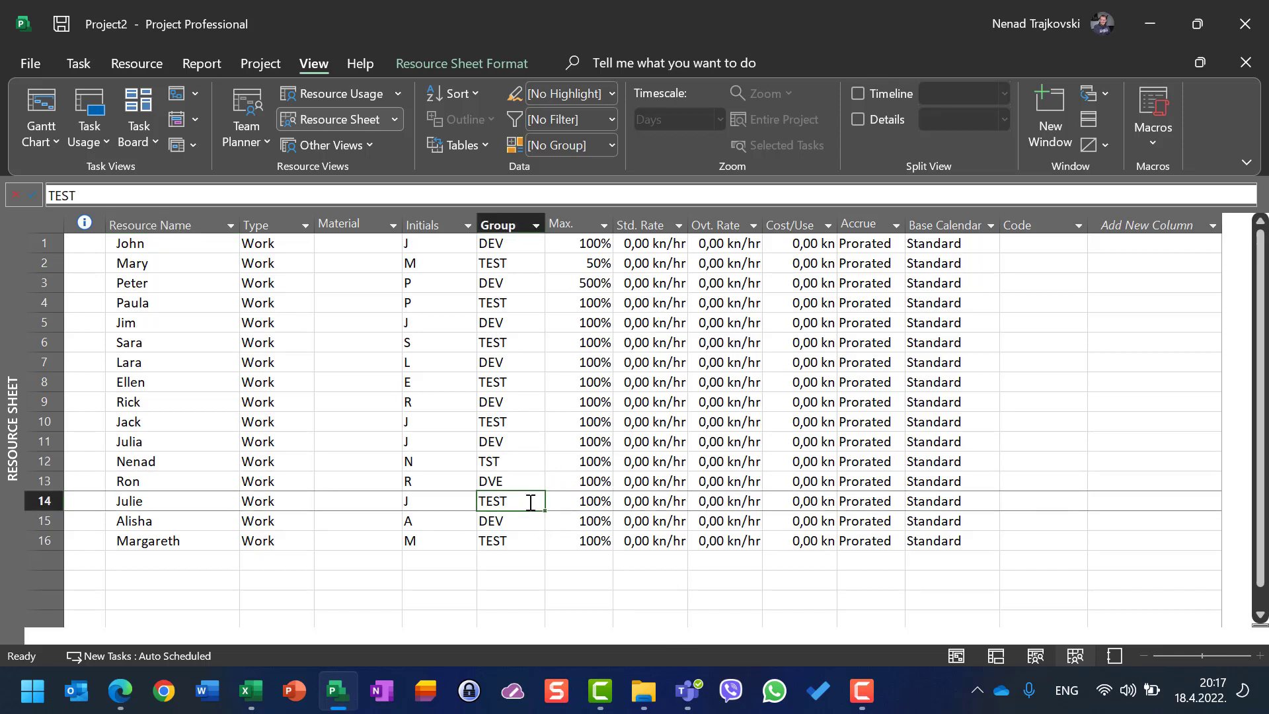
# Step: Enter * as the group in an empty row below the resources, clear it and delete that row
pyautogui.click(526, 580)
pyautogui.write('*')
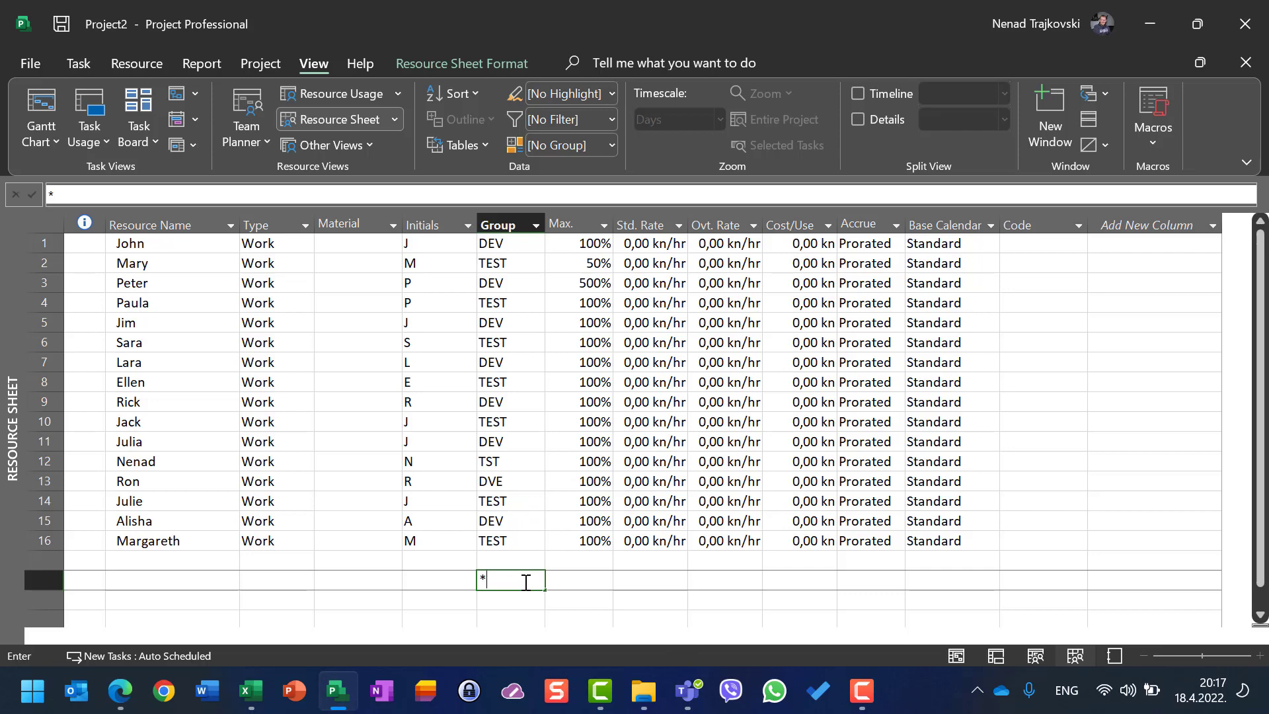
pyautogui.press('Return')
pyautogui.click(525, 582)
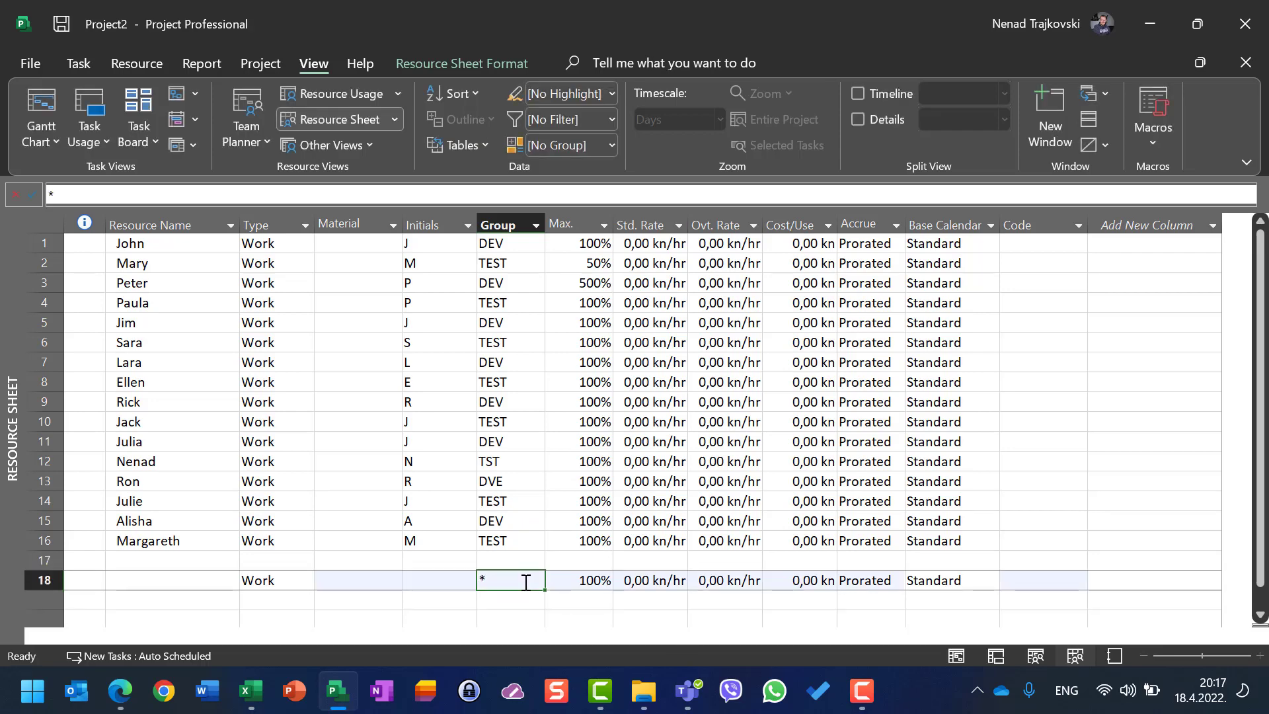
pyautogui.press('Delete')
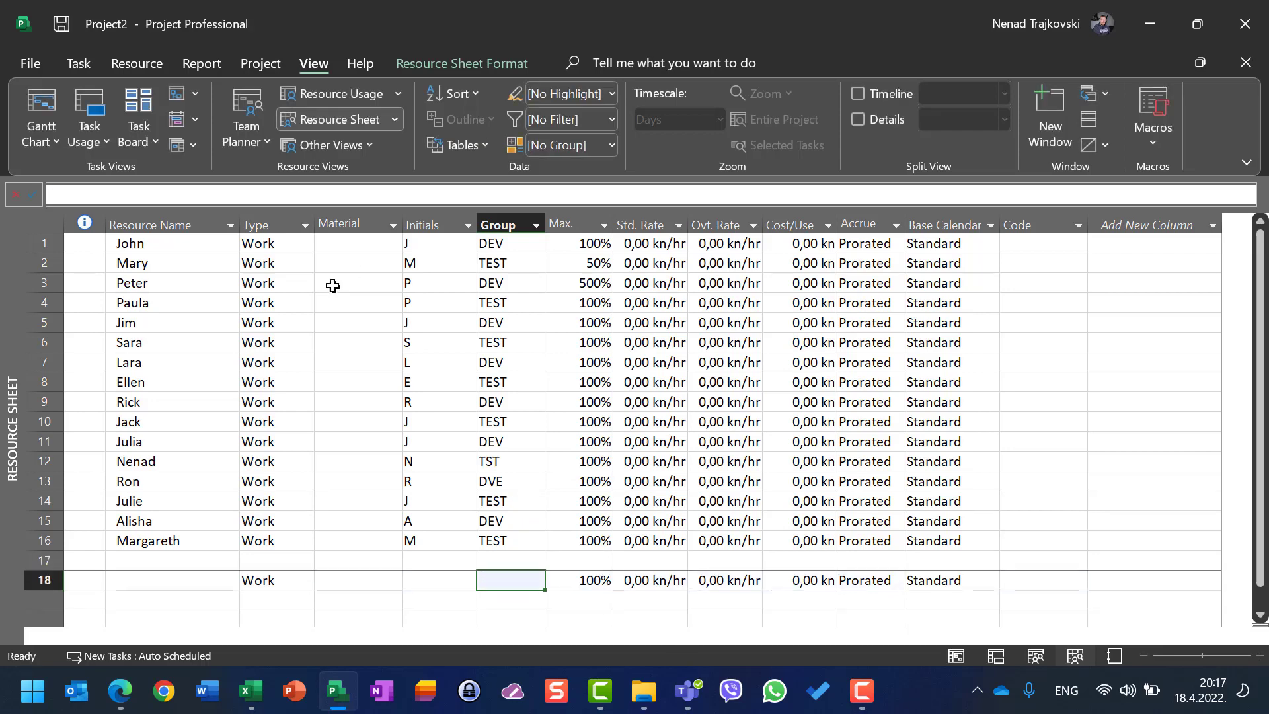
pyautogui.click(54, 580)
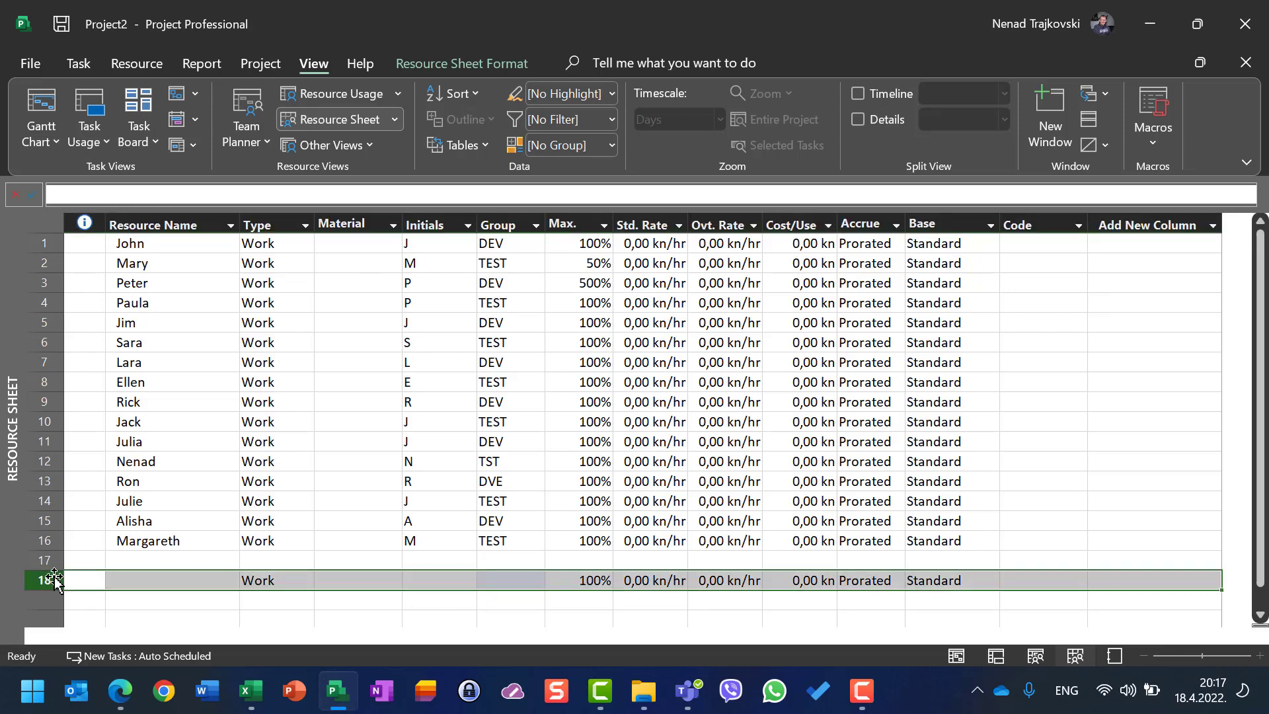
pyautogui.press('Delete')
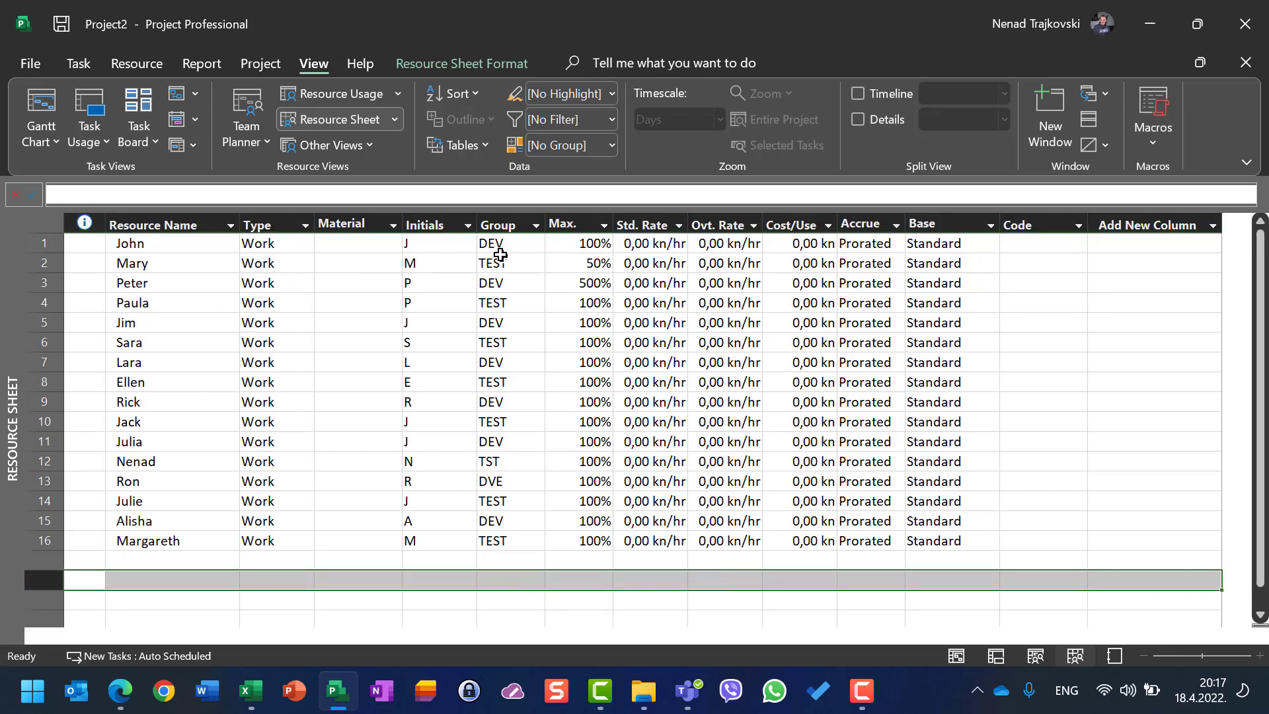
# Step: Correct the mistyped groups by setting resource 12 to TEST and resource 13 to DEV
pyautogui.moveTo(497, 248); pyautogui.dragTo(517, 537)
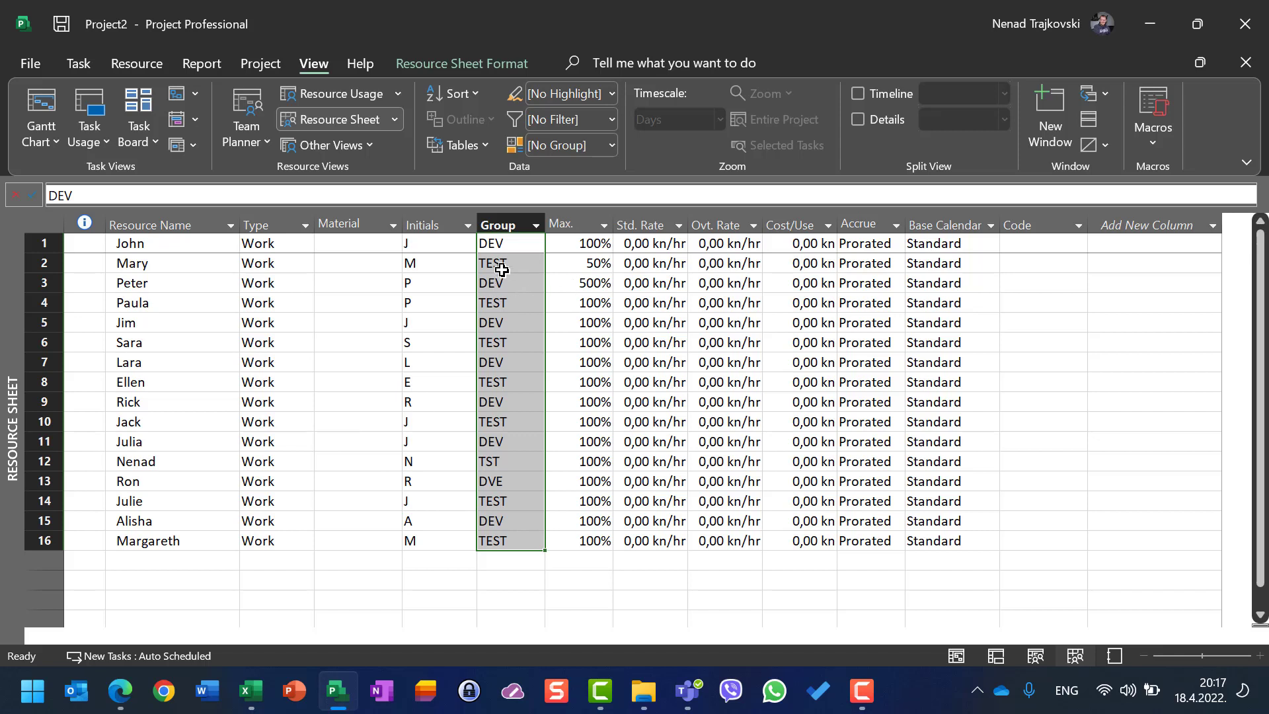
pyautogui.click(502, 245)
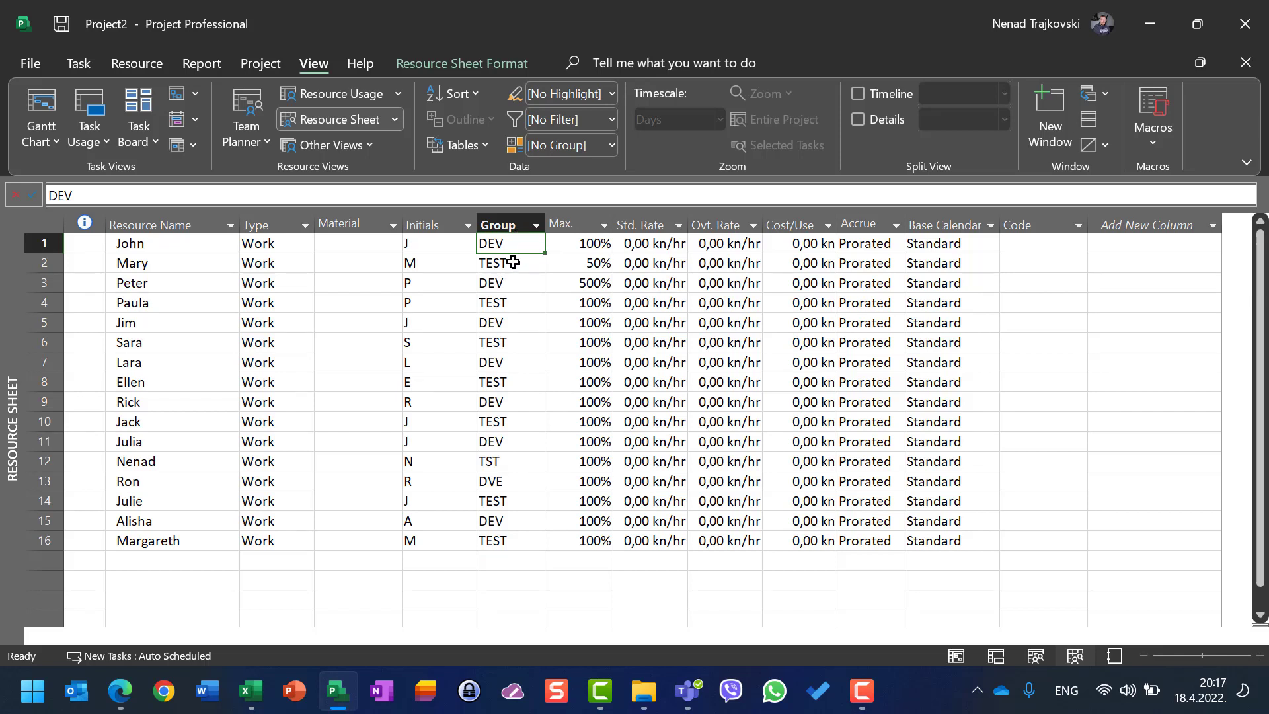
pyautogui.click(512, 466)
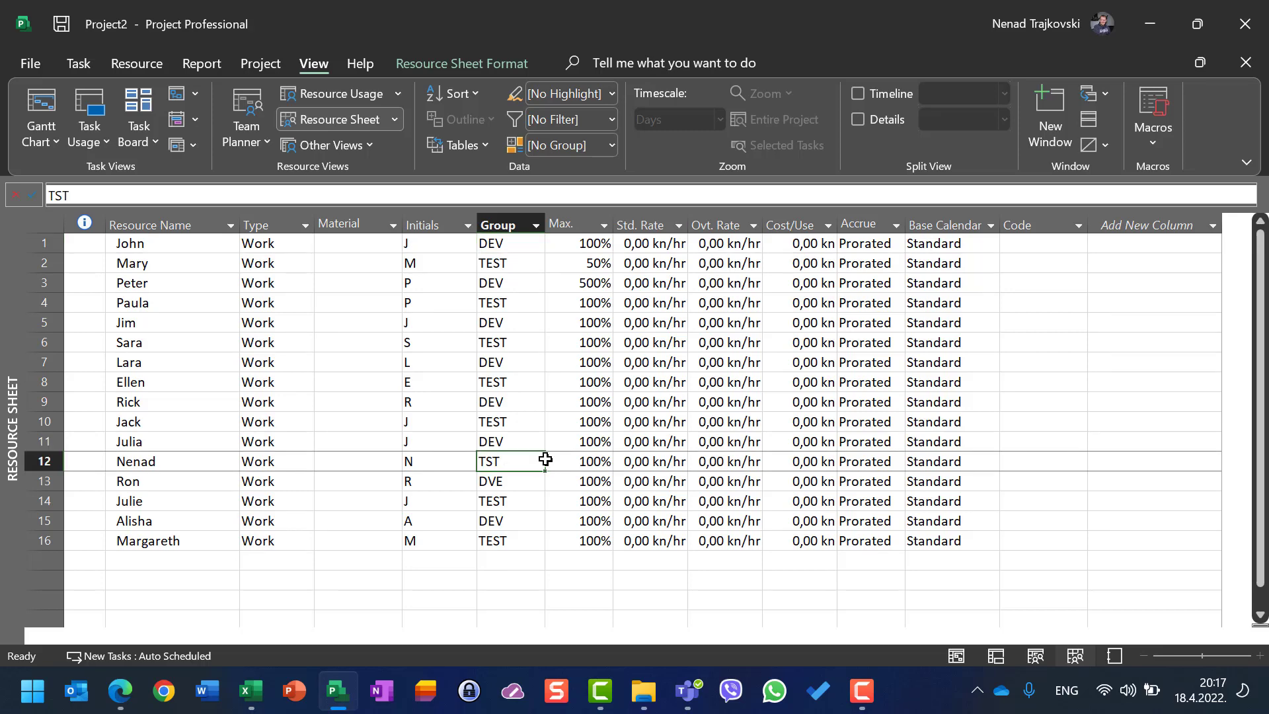
pyautogui.press('Delete')
pyautogui.write('TEST')
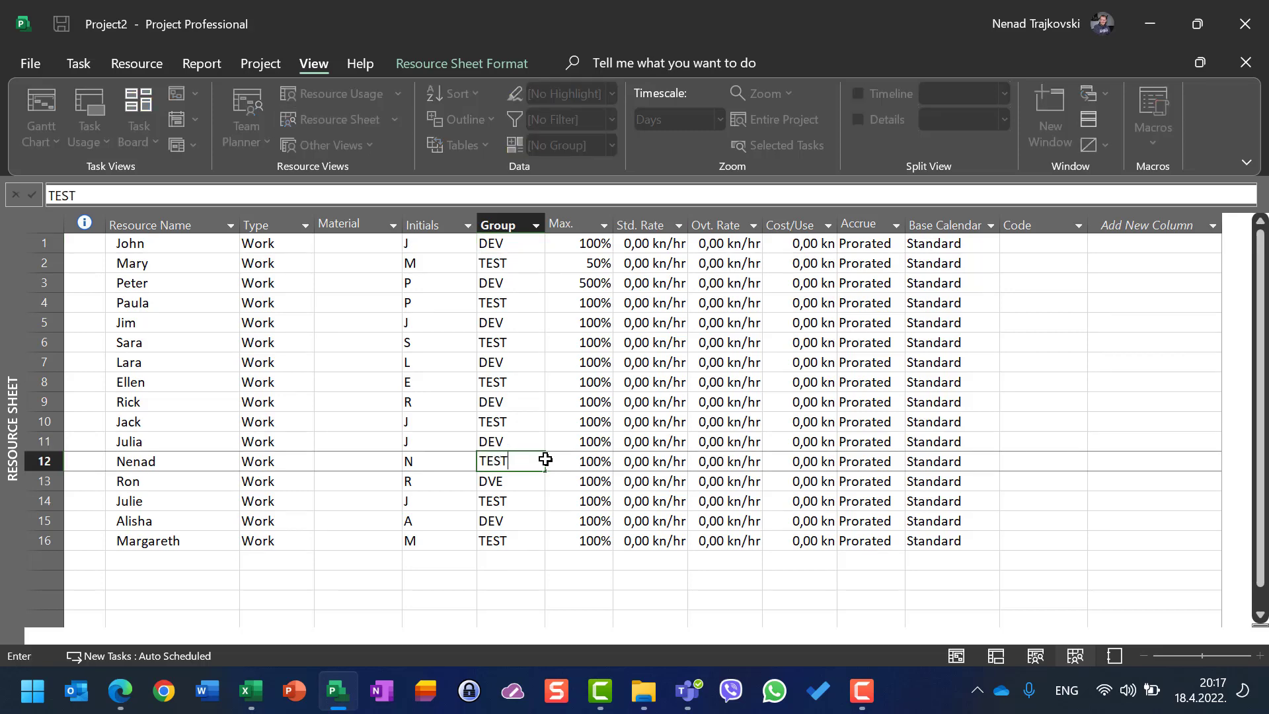
pyautogui.press('Return')
pyautogui.write('DEV')
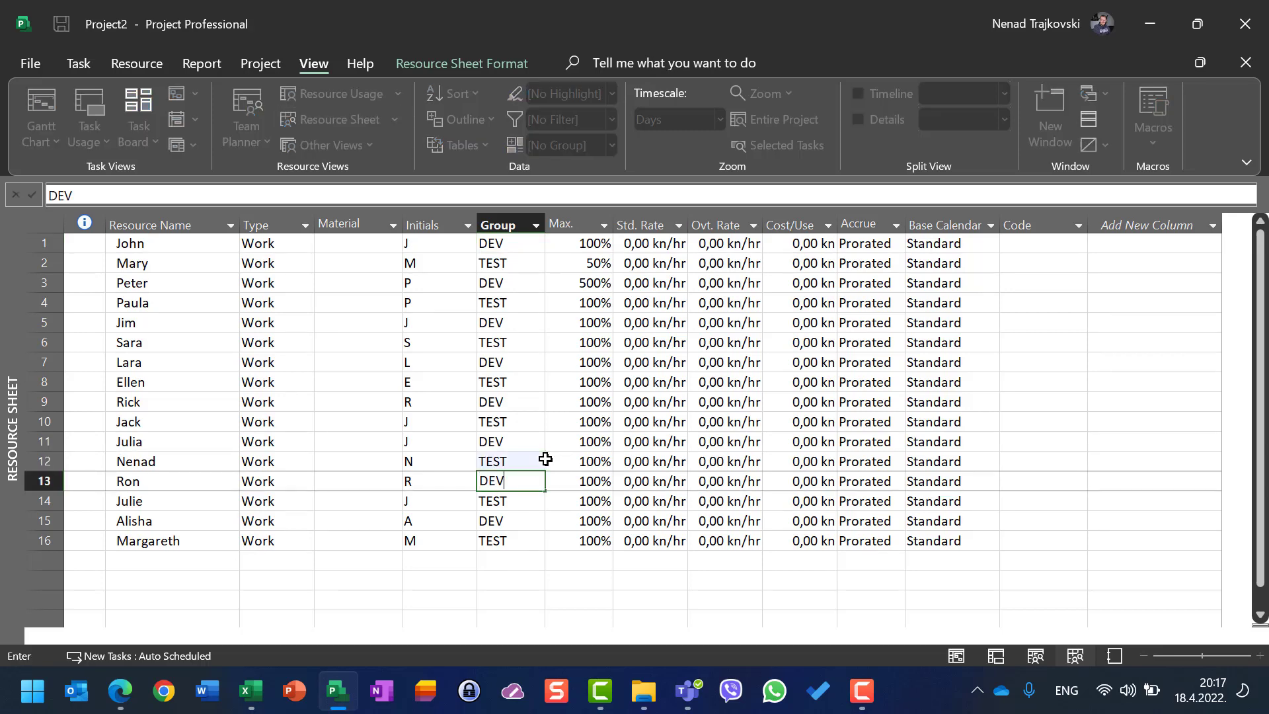
pyautogui.press('Return')
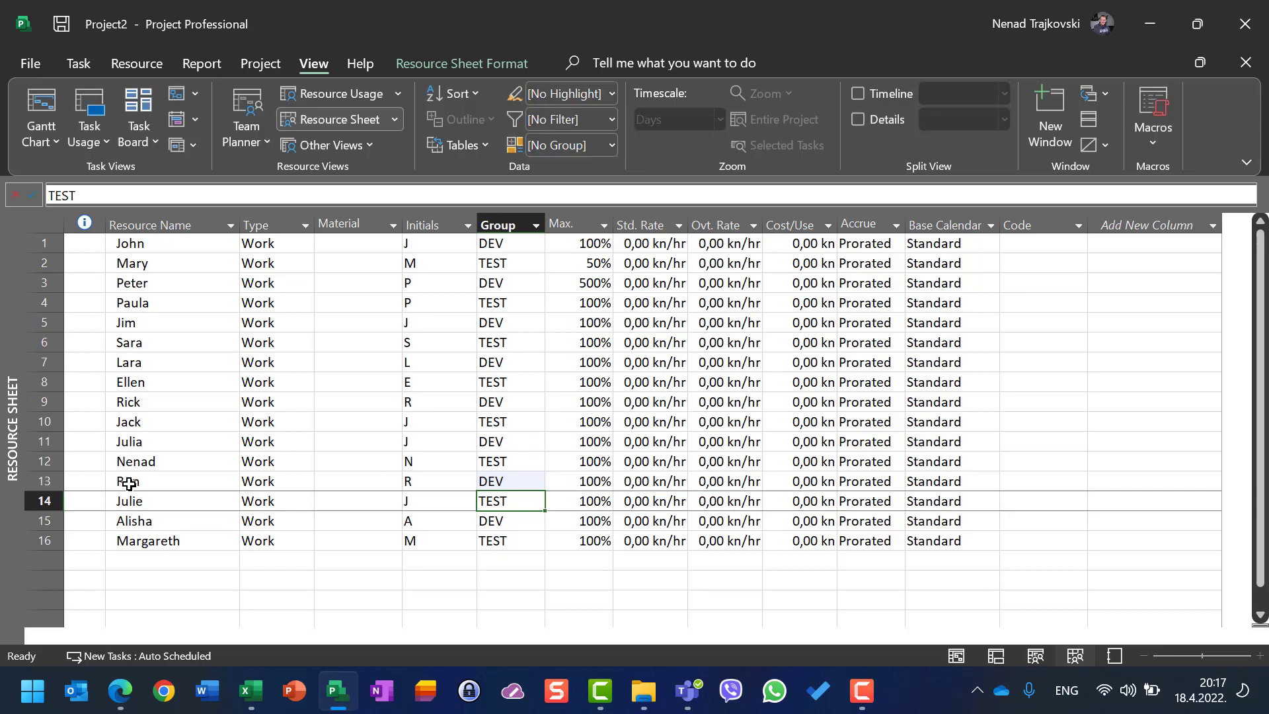